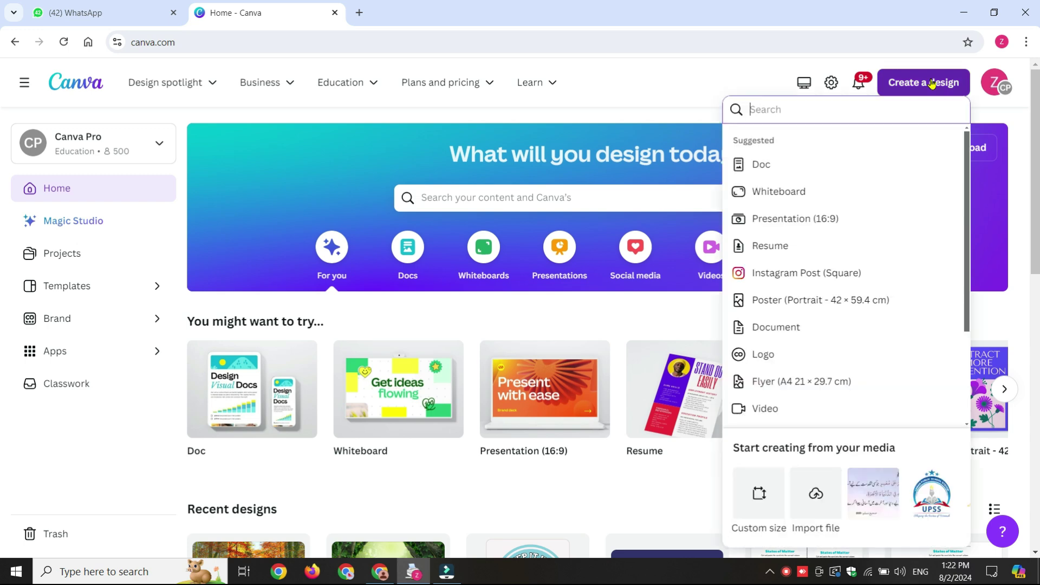
Create a new A4 landscape document design.
text(a4)
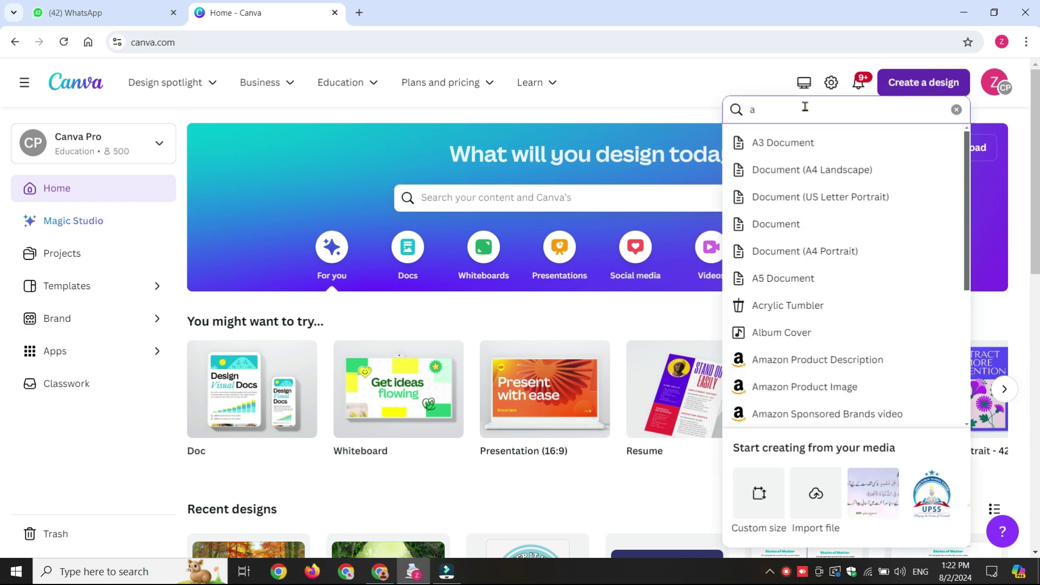
click(810, 169)
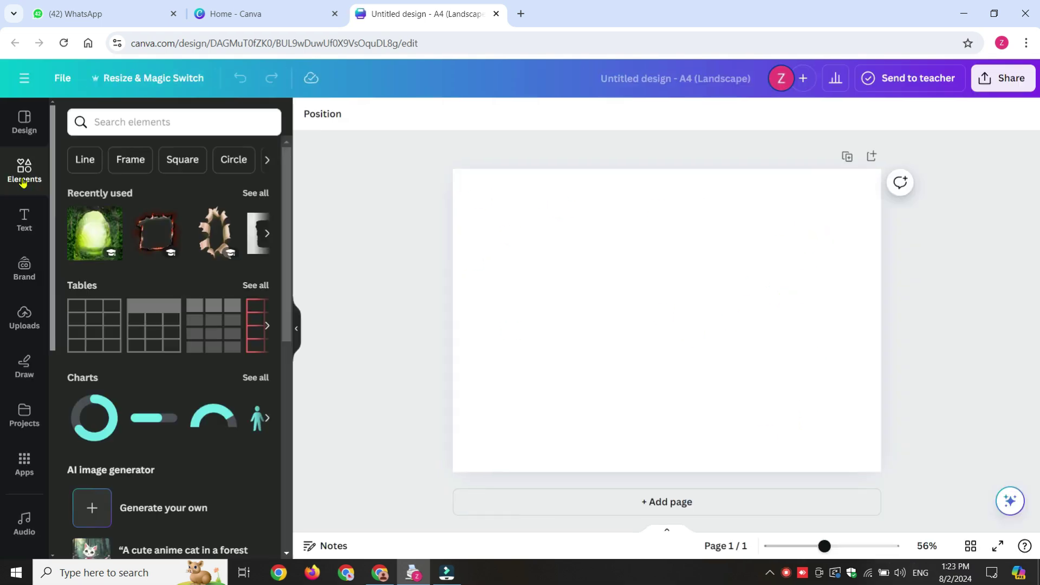
Search the elements for "forest background" and browse all the photo results for an autumn forest path.
click(139, 123)
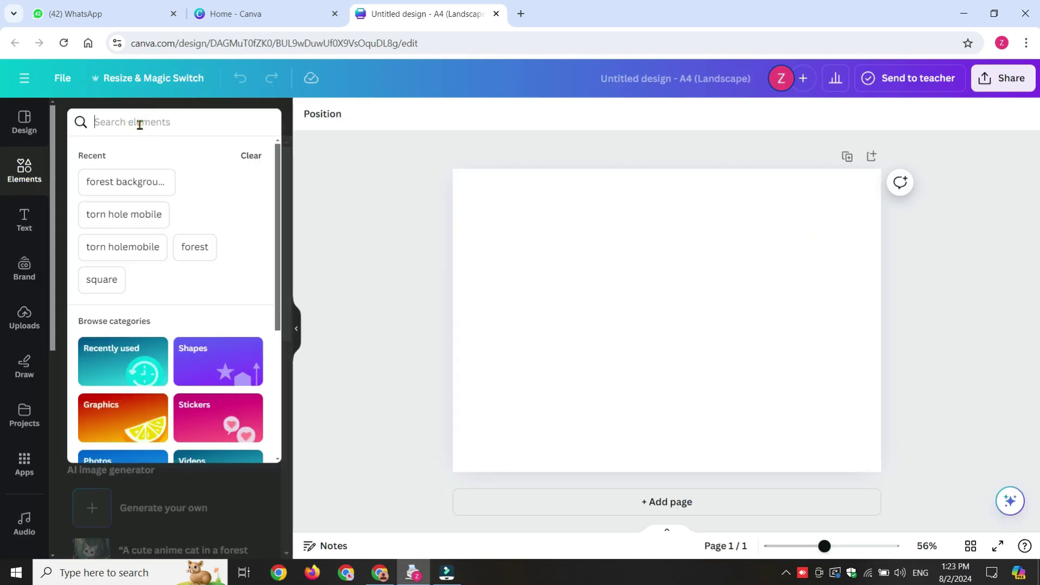
text(for)
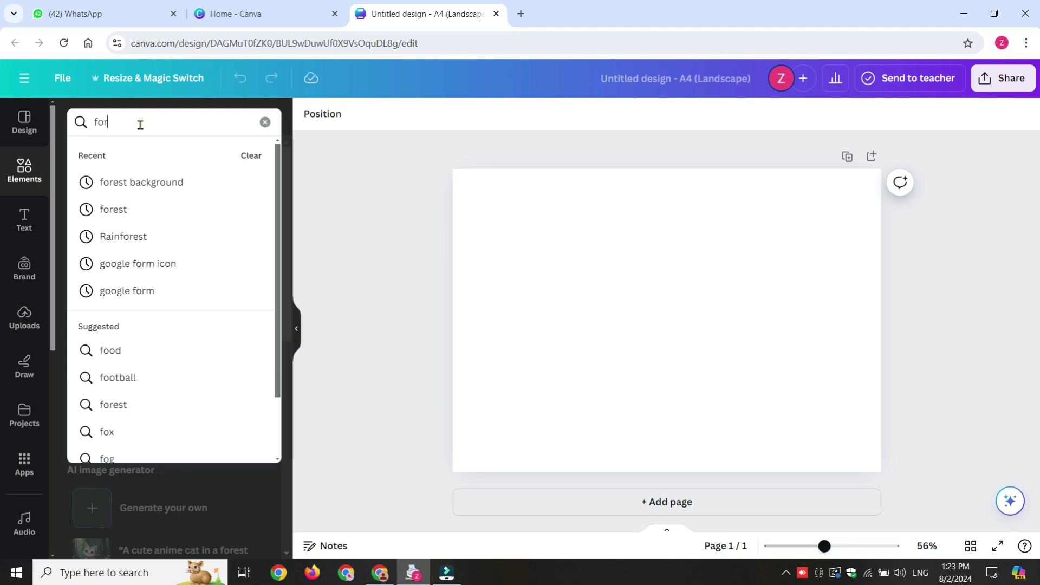
text(est background)
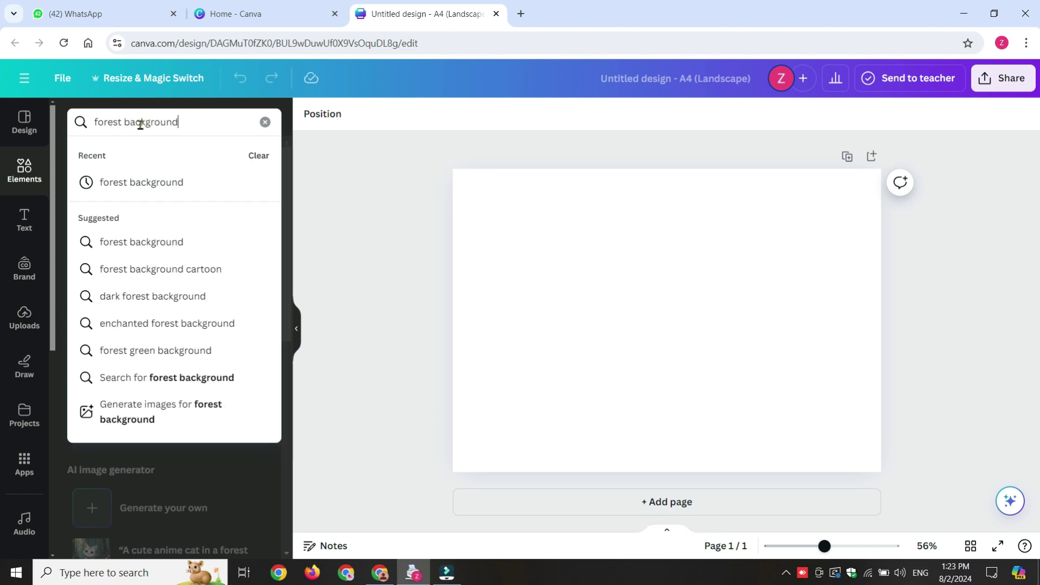
key(Return)
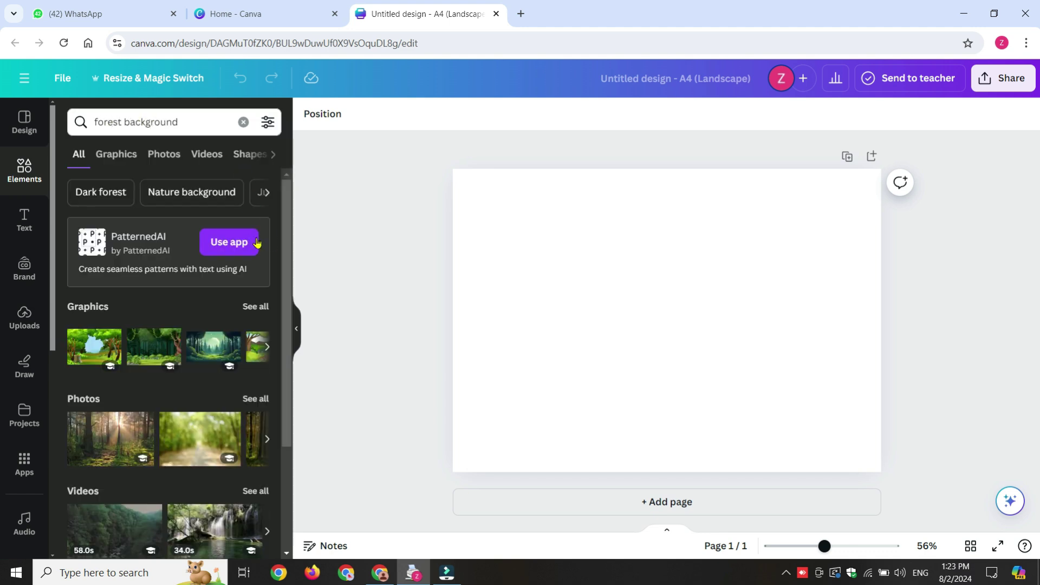
scroll(289, 232, down, 3)
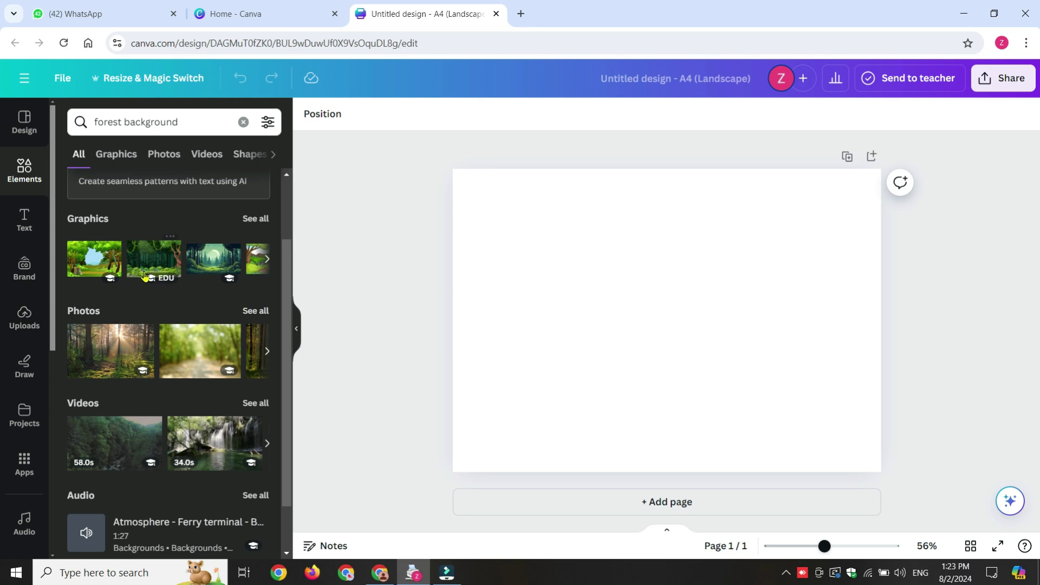
click(262, 310)
drag(285, 255, 287, 472)
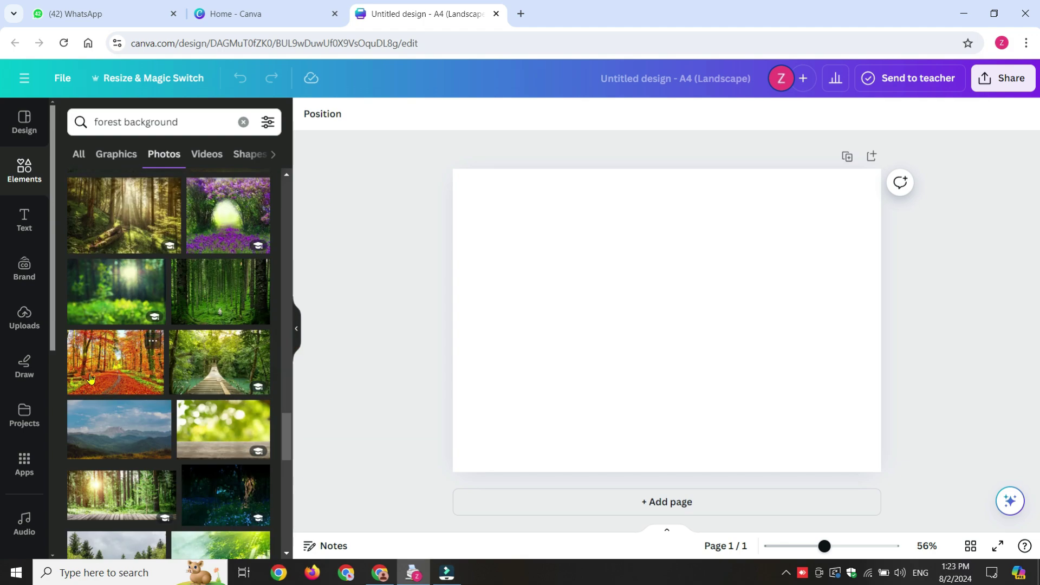
Add the autumn forest path photo with red leaves and set it as the page background.
click(116, 366)
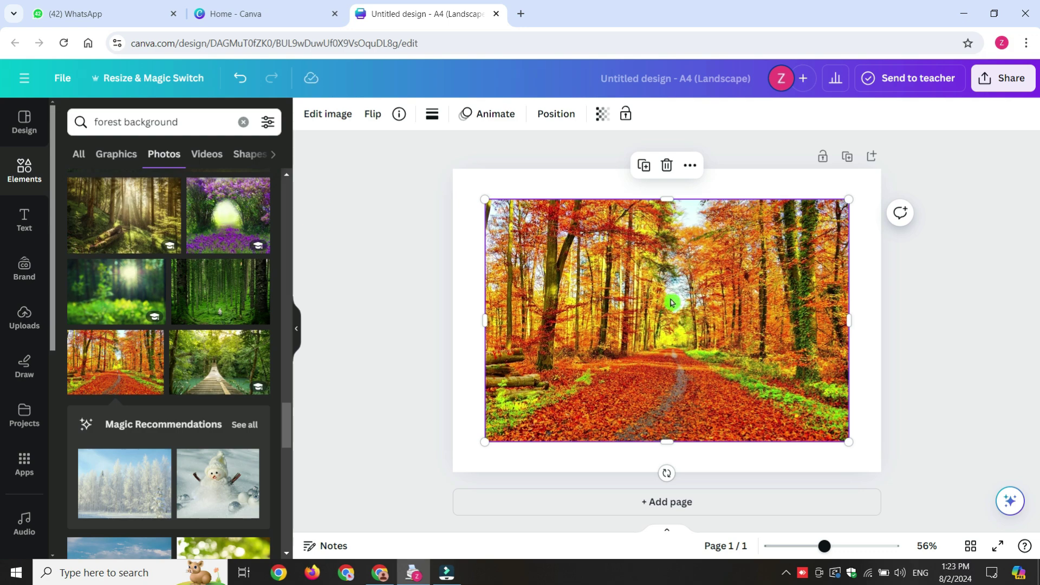
right_click(665, 268)
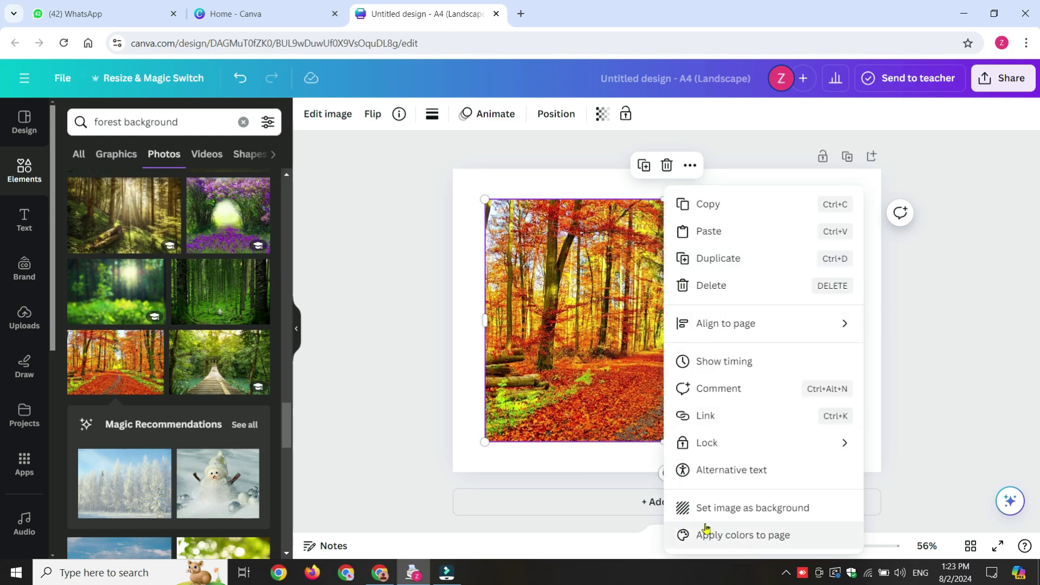
click(796, 508)
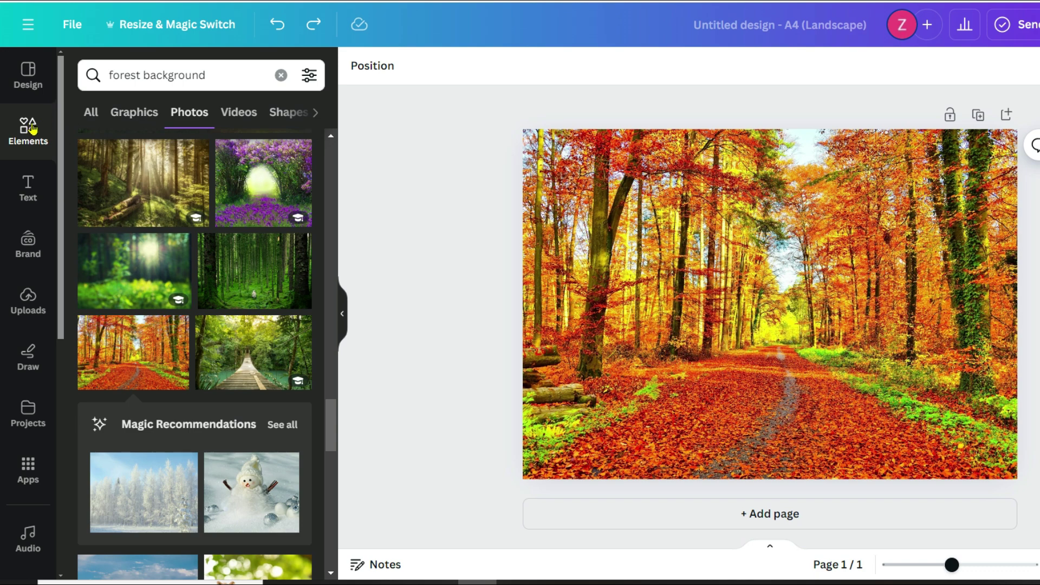
Search the graphics for "torn hole page".
click(126, 109)
triple_click(221, 76)
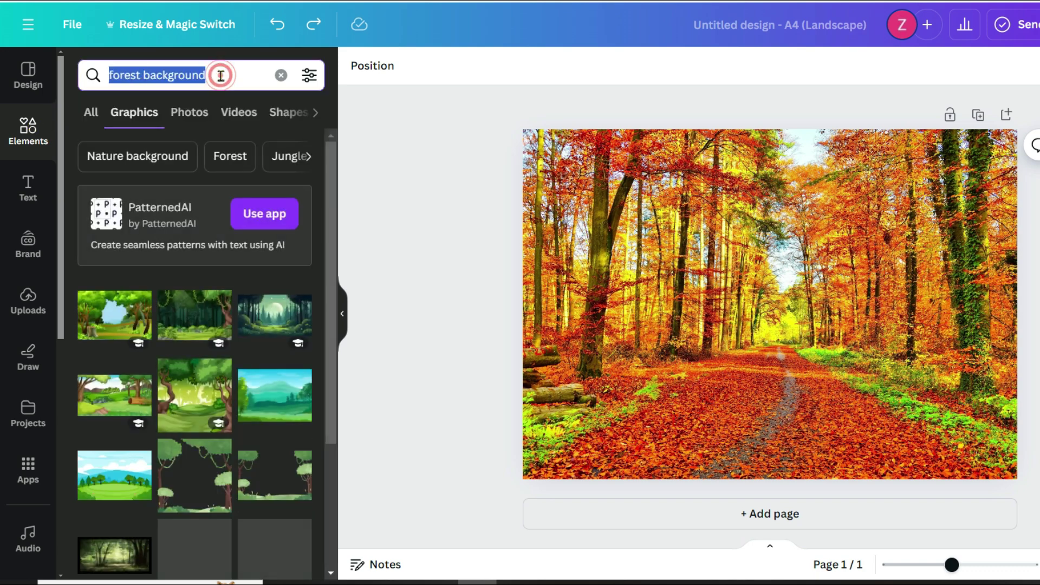
text(tor)
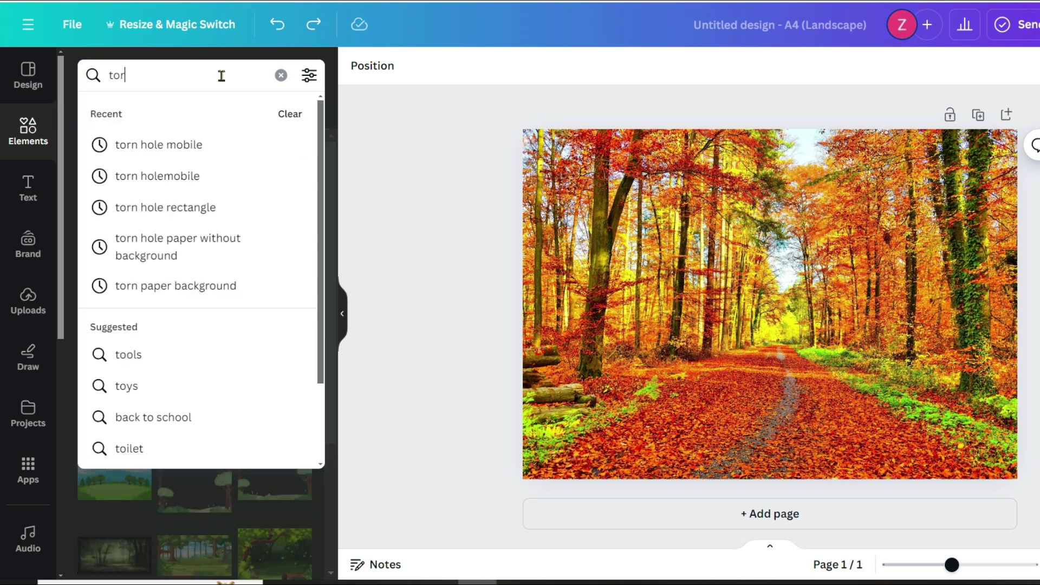
text(n hole )
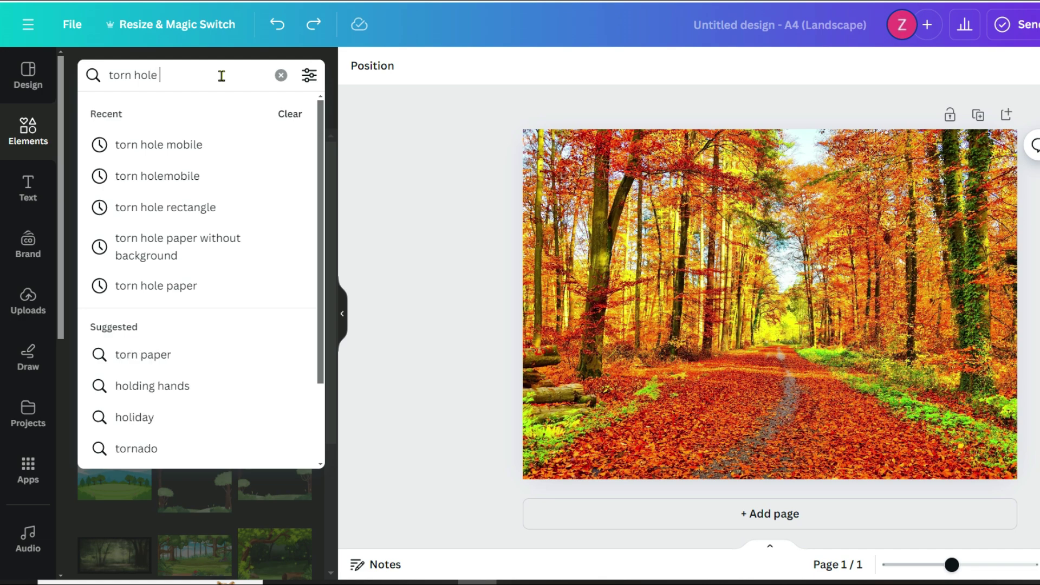
text(page)
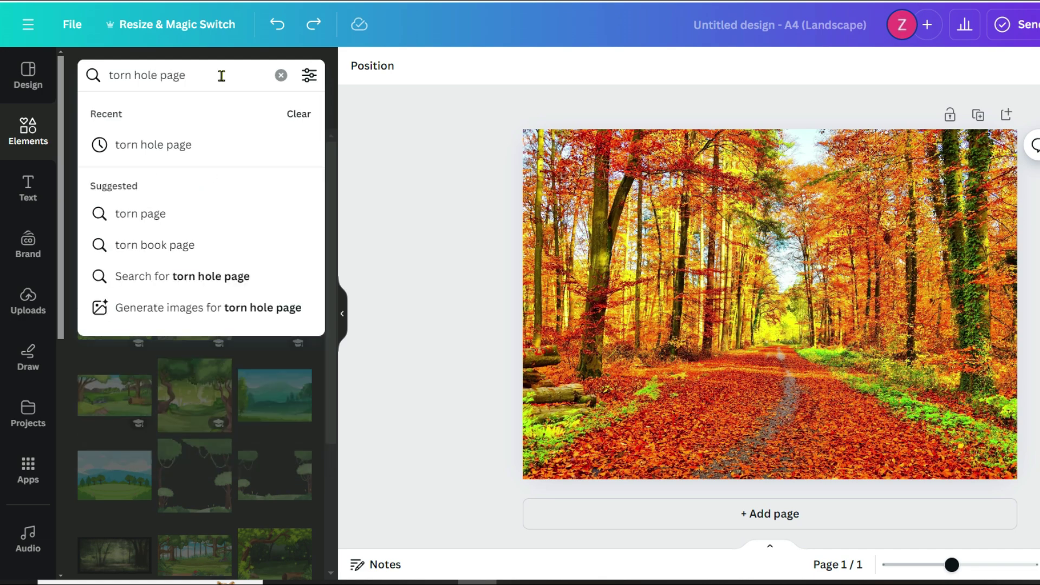
key(Return)
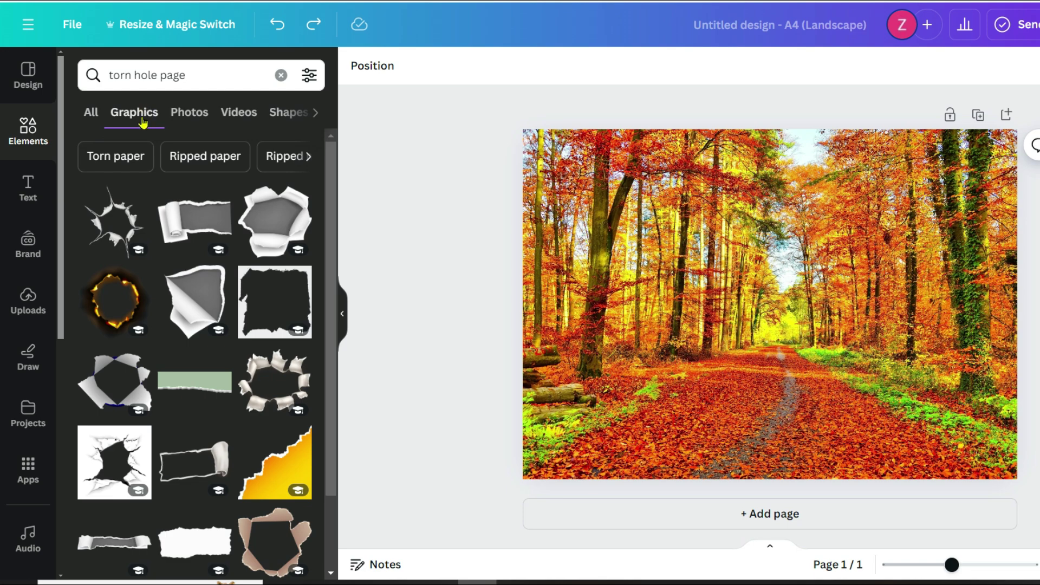
Add the burning-edged hole graphic and enlarge it until the hole spans the page height, centred on the page.
drag(336, 176, 359, 170)
click(111, 271)
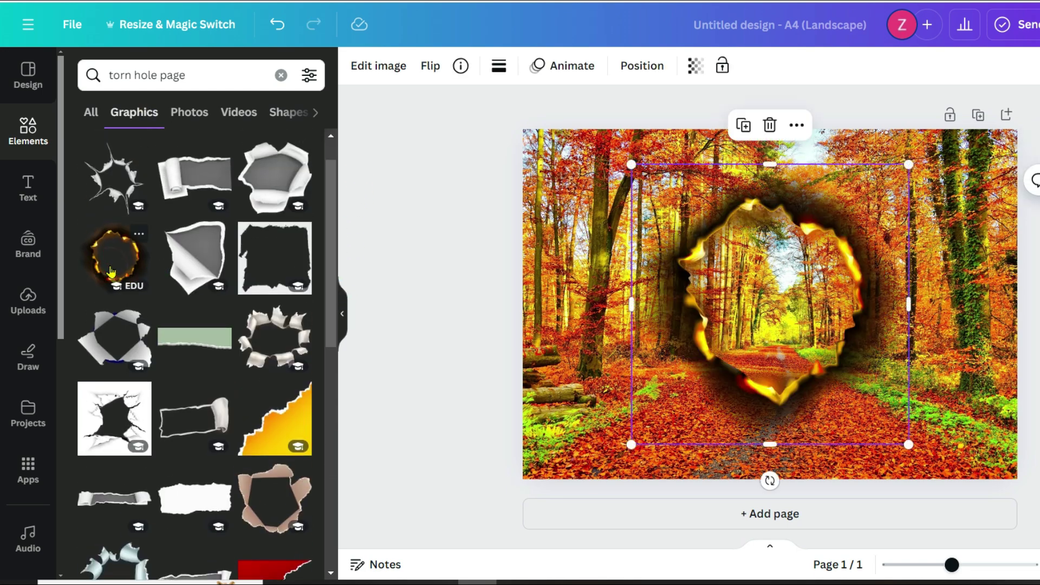
drag(909, 444, 972, 509)
drag(630, 166, 527, 48)
drag(972, 509, 1033, 570)
drag(773, 405, 763, 408)
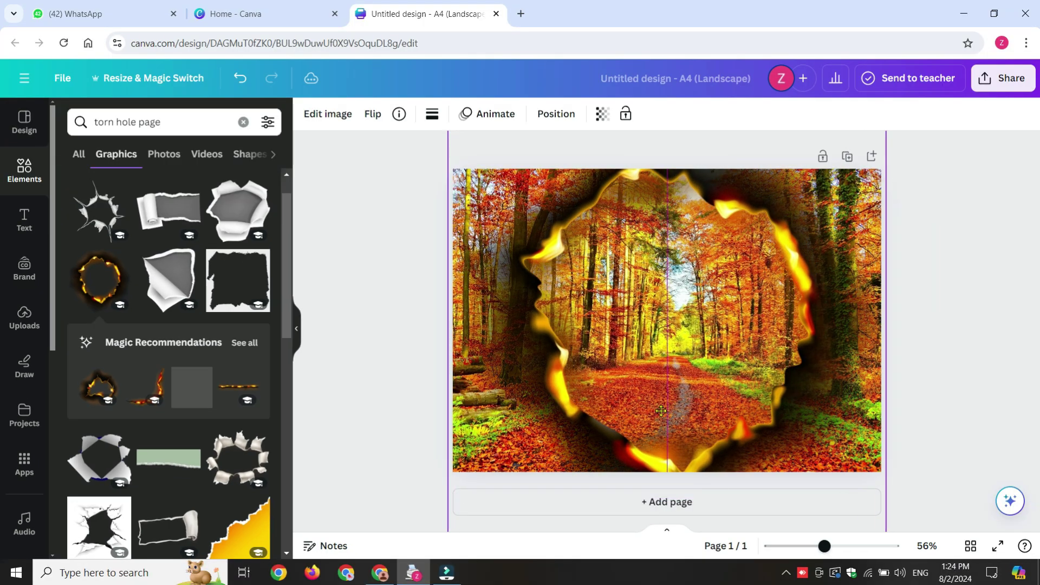
click(382, 296)
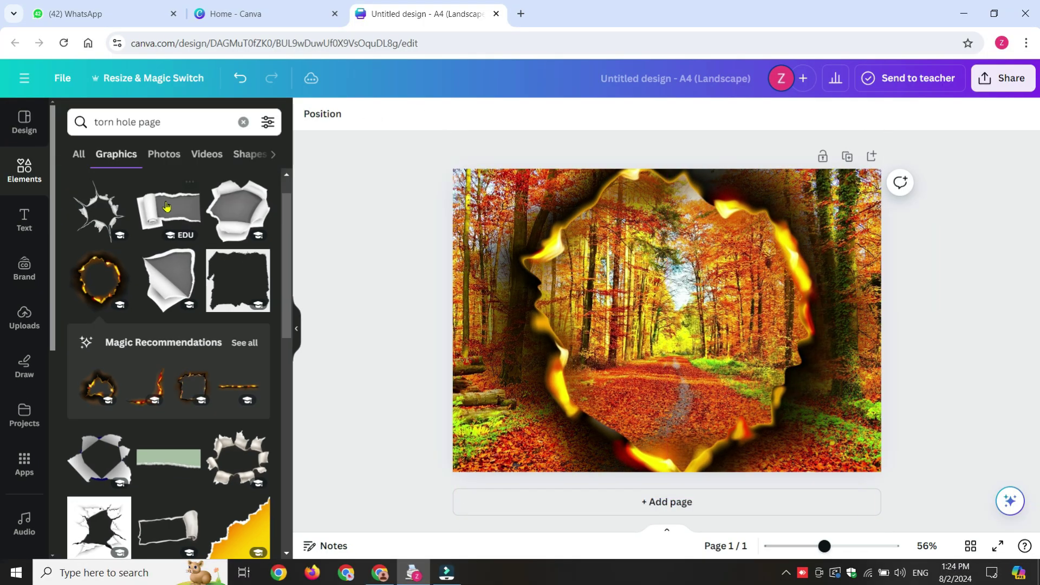
Search the elements for "car" and browse all the photo results.
click(19, 181)
click(162, 120)
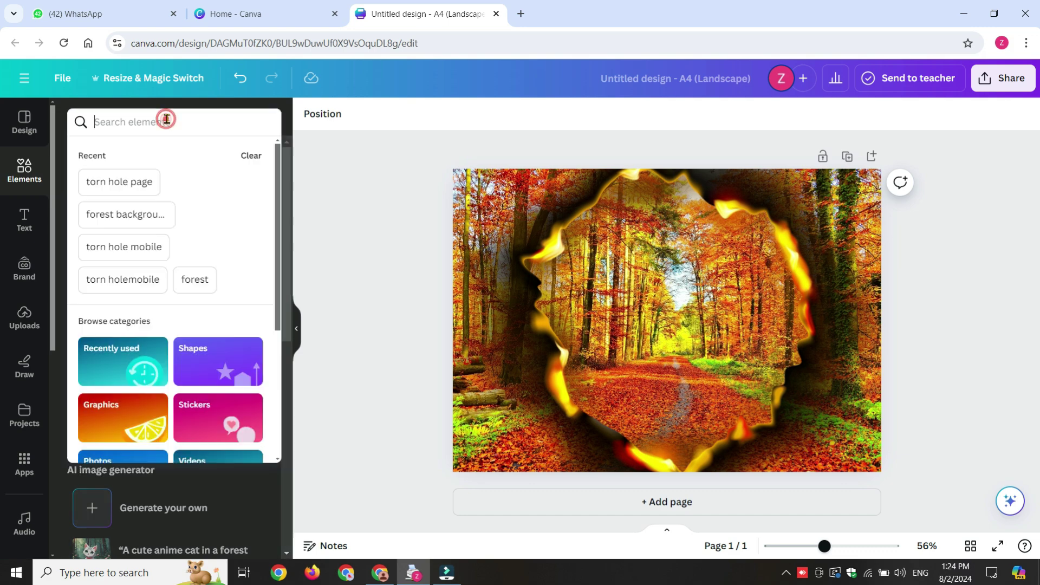
text(car)
key(Return)
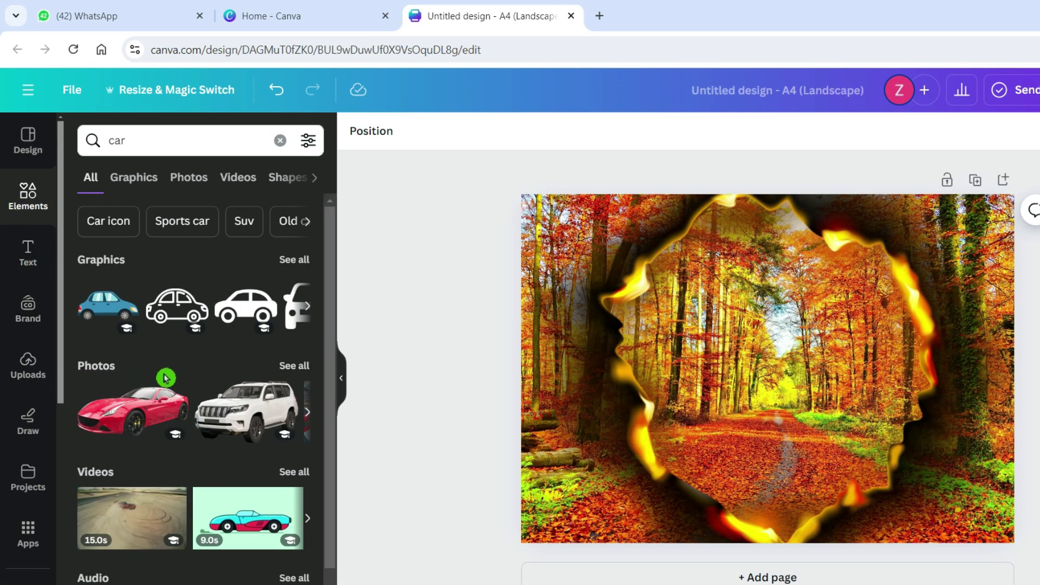
click(297, 367)
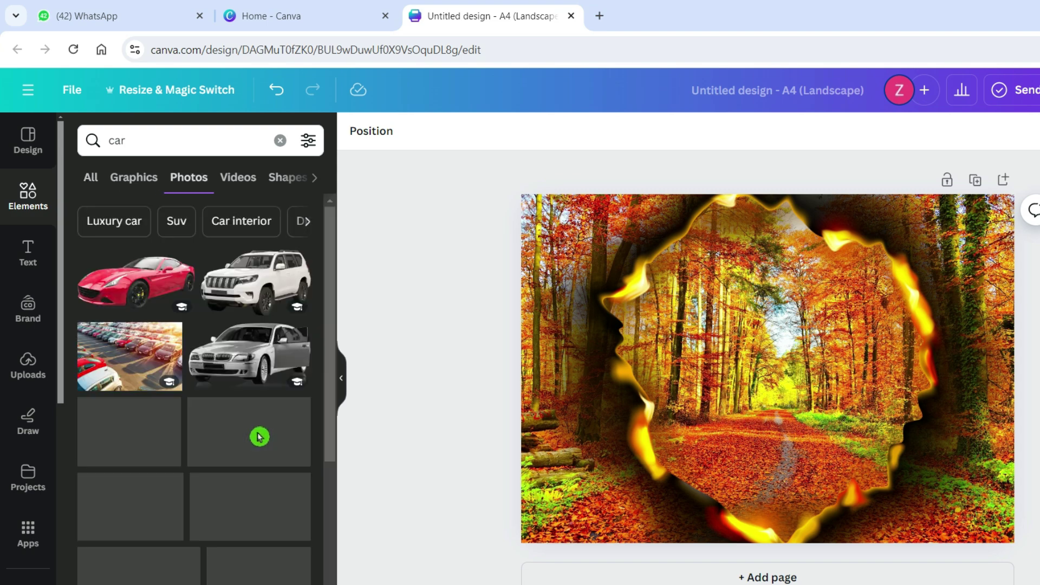
drag(329, 270, 339, 339)
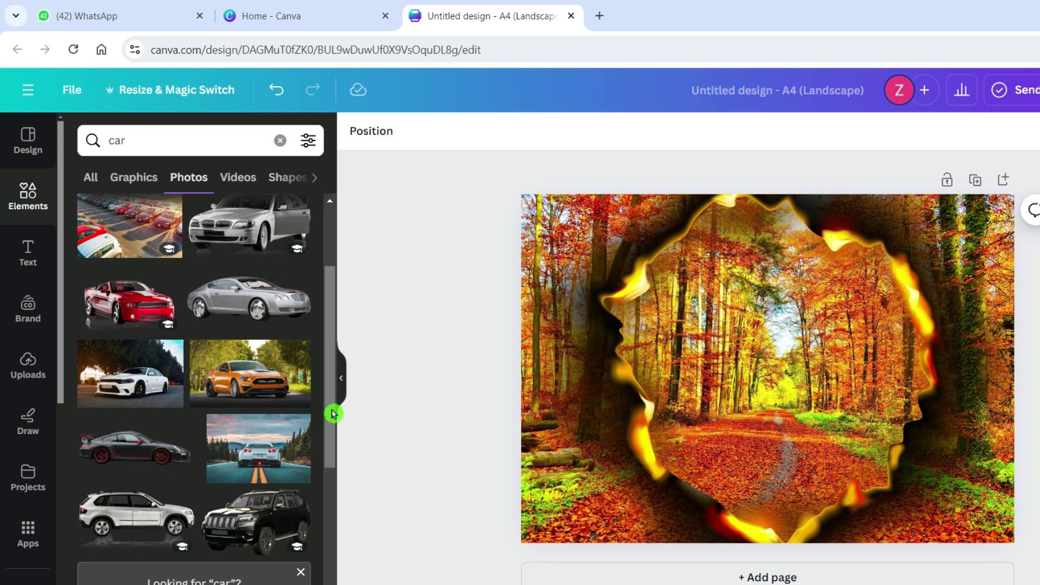
drag(333, 414, 320, 584)
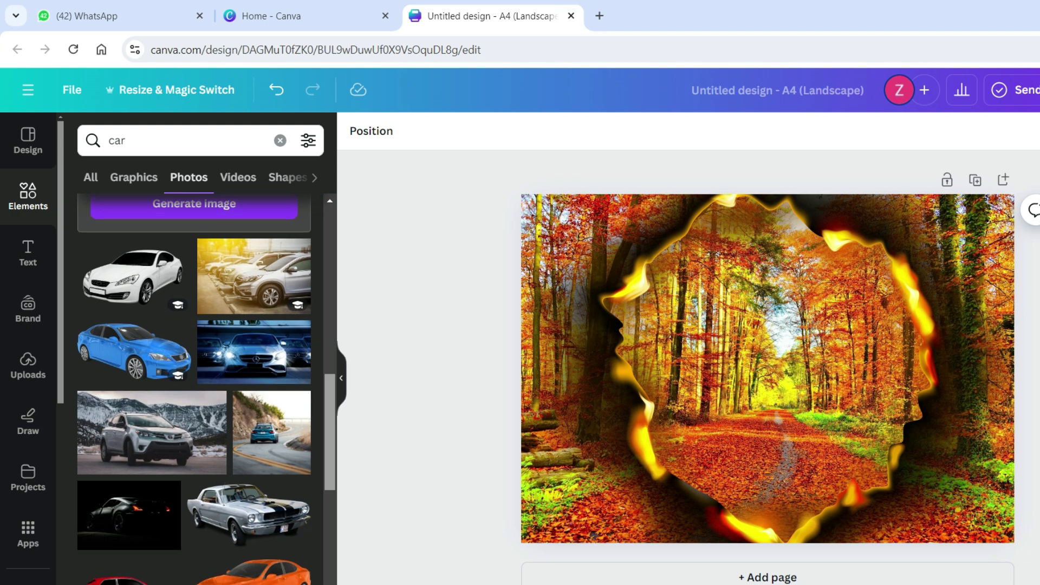
scroll(200, 390, down, 1)
drag(319, 584, 330, 407)
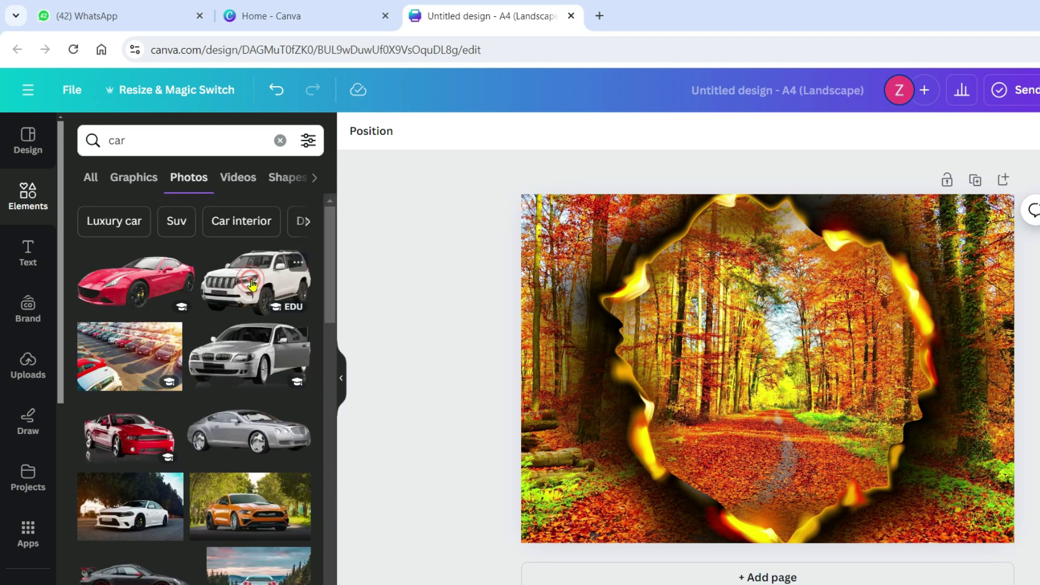
Add the white SUV photo, scale it down, and place it over the lower part of the burning hole.
click(251, 284)
drag(981, 497, 922, 441)
drag(761, 311, 799, 416)
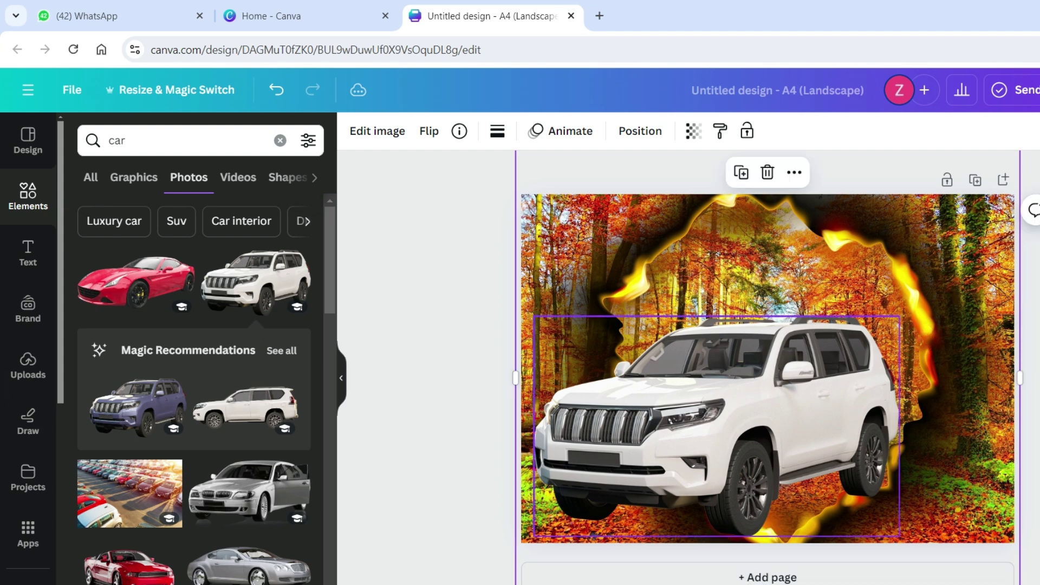
Enlarge the burning hole graphic around the SUV and shift the SUV slightly down.
scroll(815, 531, down, 1)
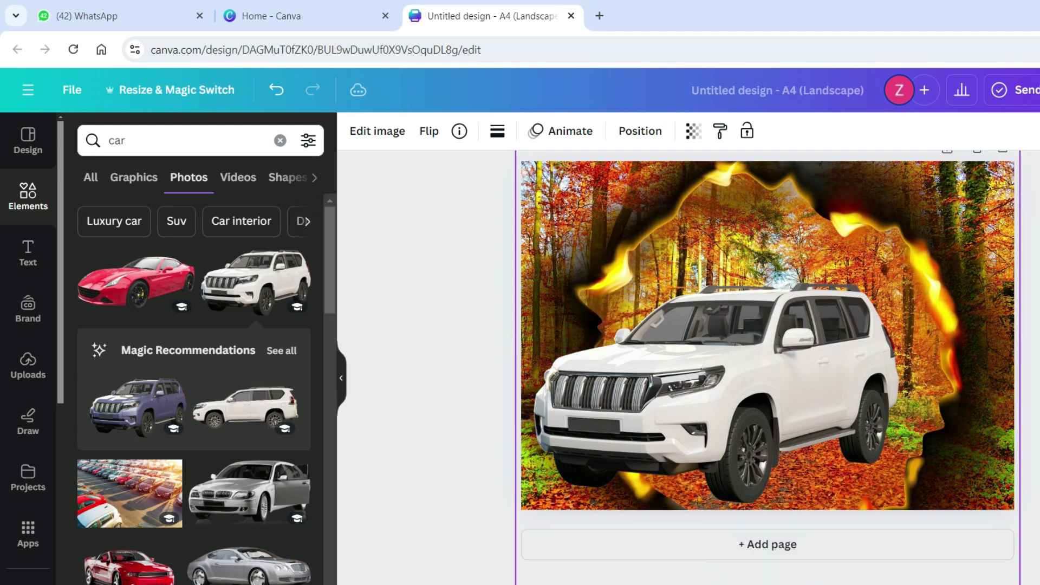
click(692, 403)
scroll(692, 411, up, 1)
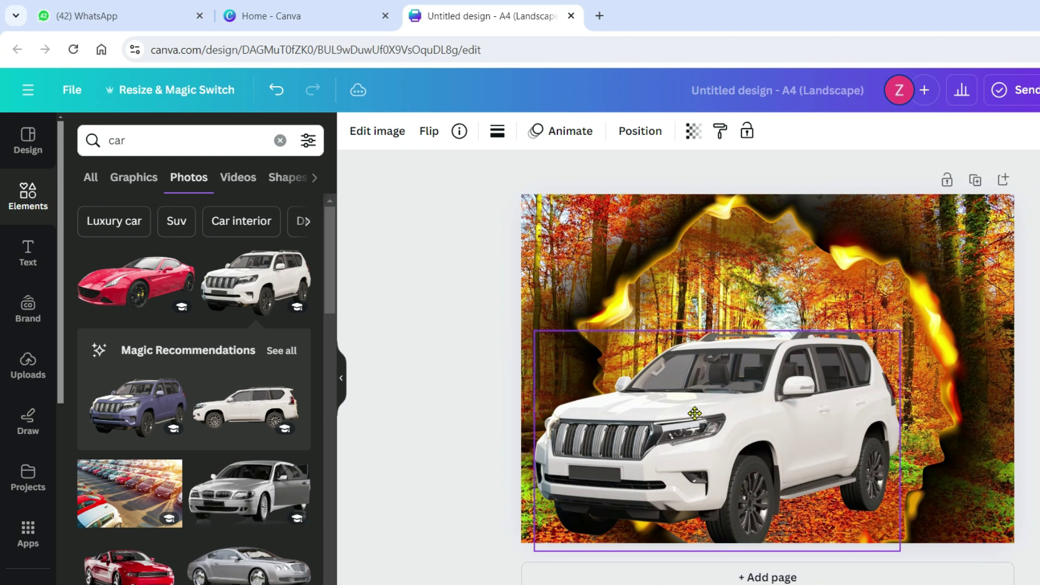
click(886, 396)
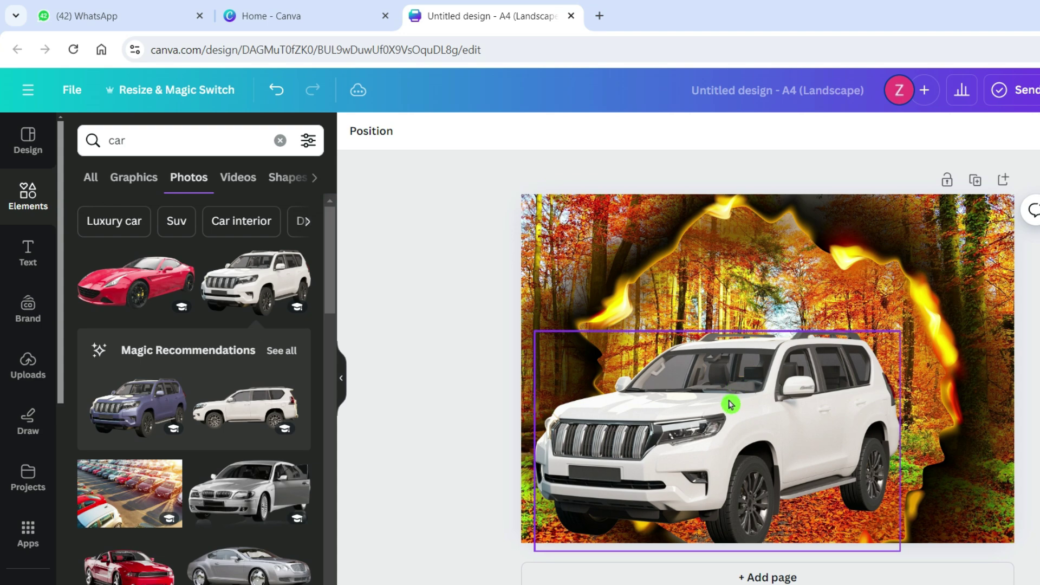
Enlarge the white SUV and position it so its front extends past the hole to the page's left edge.
drag(730, 403, 774, 385)
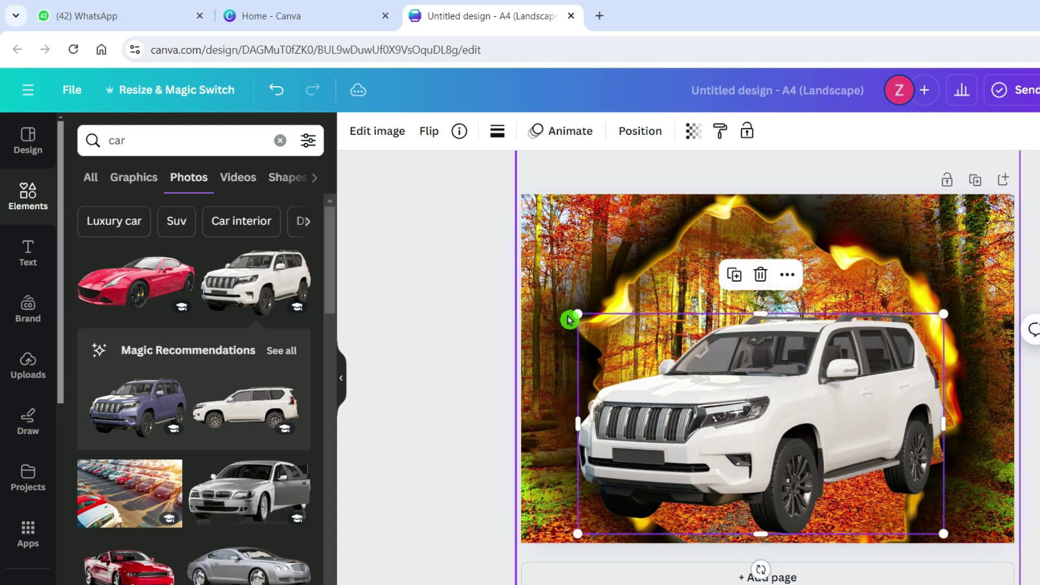
drag(569, 319, 536, 277)
mouse_move(774, 425)
mouse_down()
mouse_move(759, 438)
mouse_move(756, 427)
mouse_up()
click(988, 420)
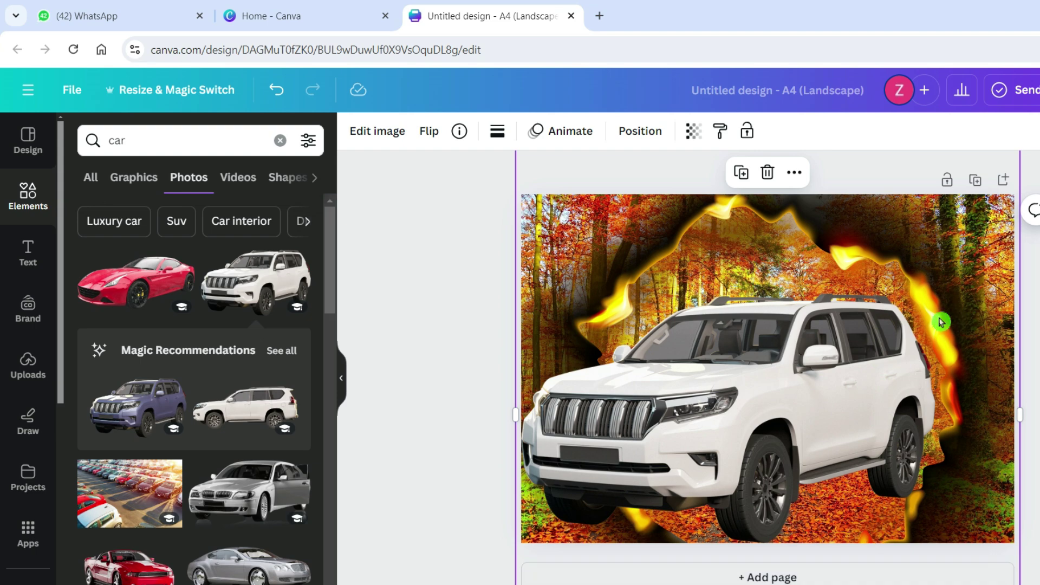
click(473, 329)
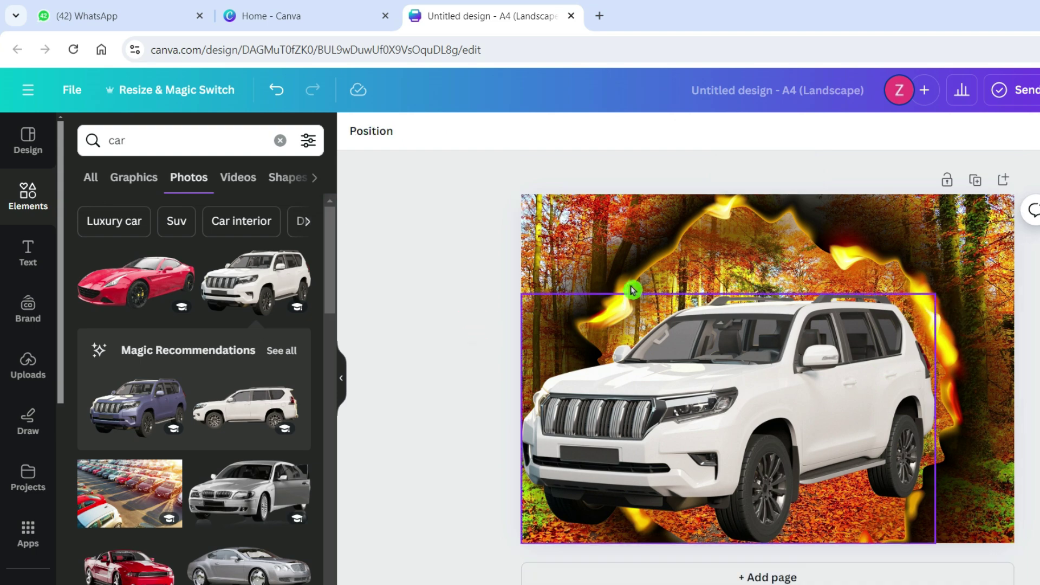
double_click(673, 262)
right_click(673, 261)
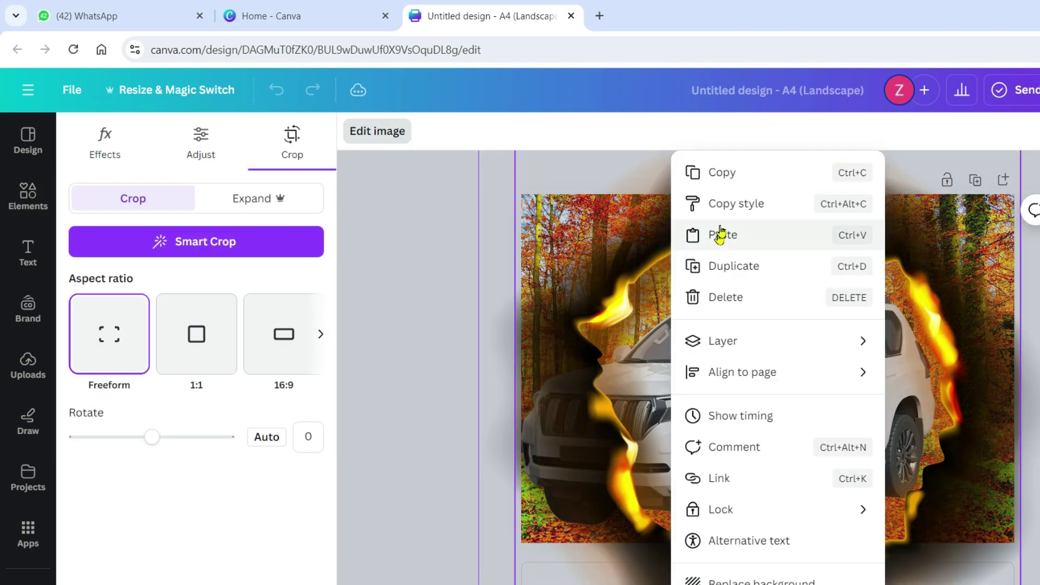
key(Escape)
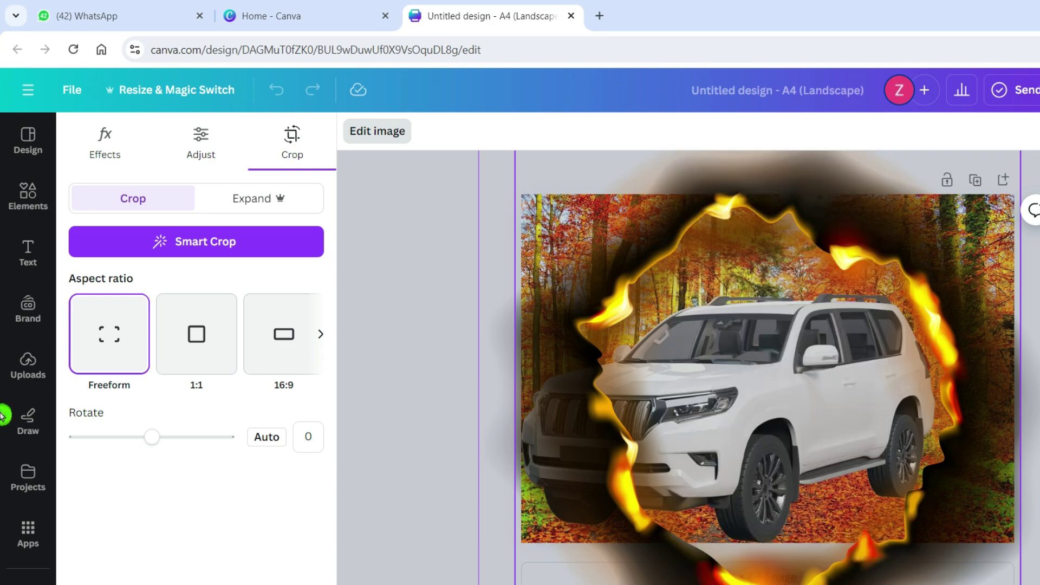
scroll(758, 368, down, 2)
scroll(695, 571, up, 2)
click(400, 402)
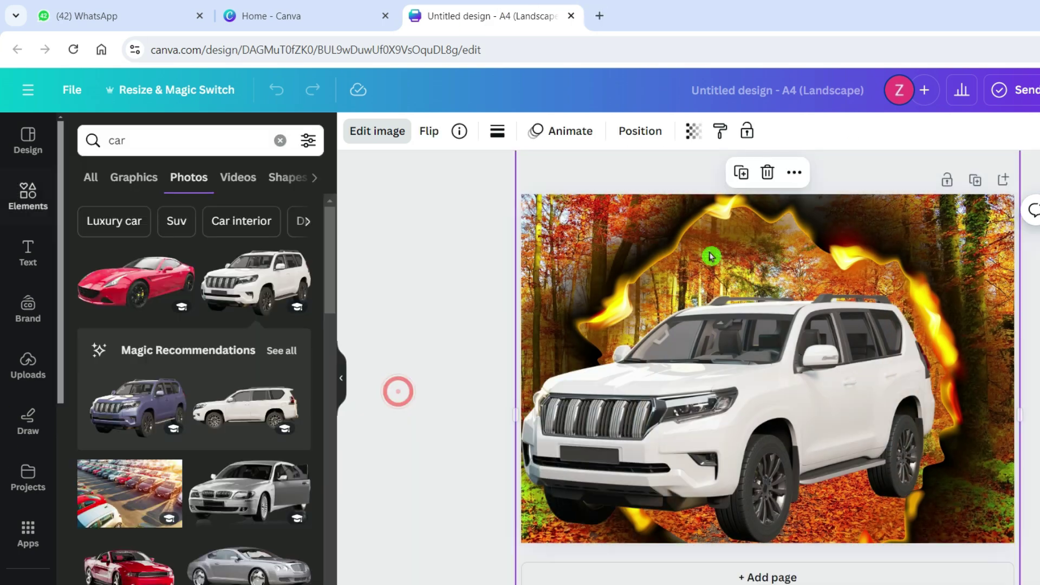
Duplicate the burning hole graphic and align the copy exactly over the original.
click(742, 173)
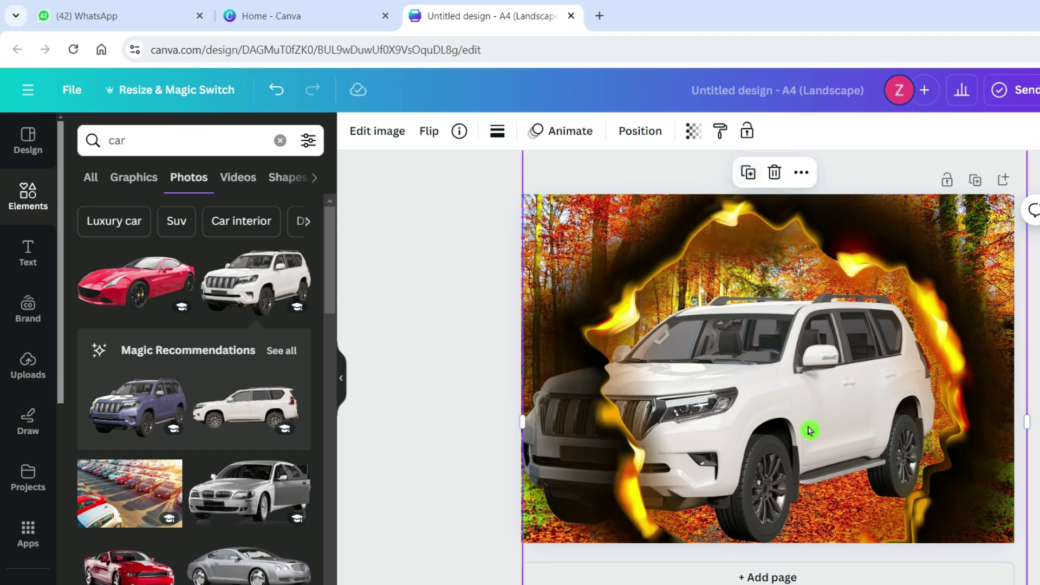
drag(955, 407, 915, 432)
mouse_move(973, 414)
mouse_down()
mouse_move(952, 418)
mouse_move(972, 415)
mouse_up()
click(439, 358)
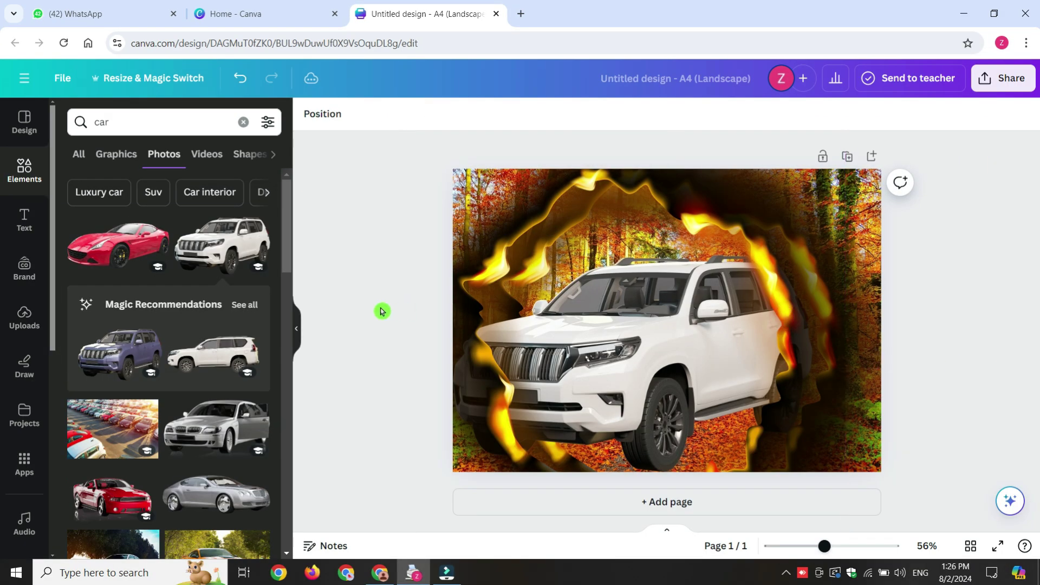
drag(811, 392, 848, 397)
drag(651, 413, 661, 415)
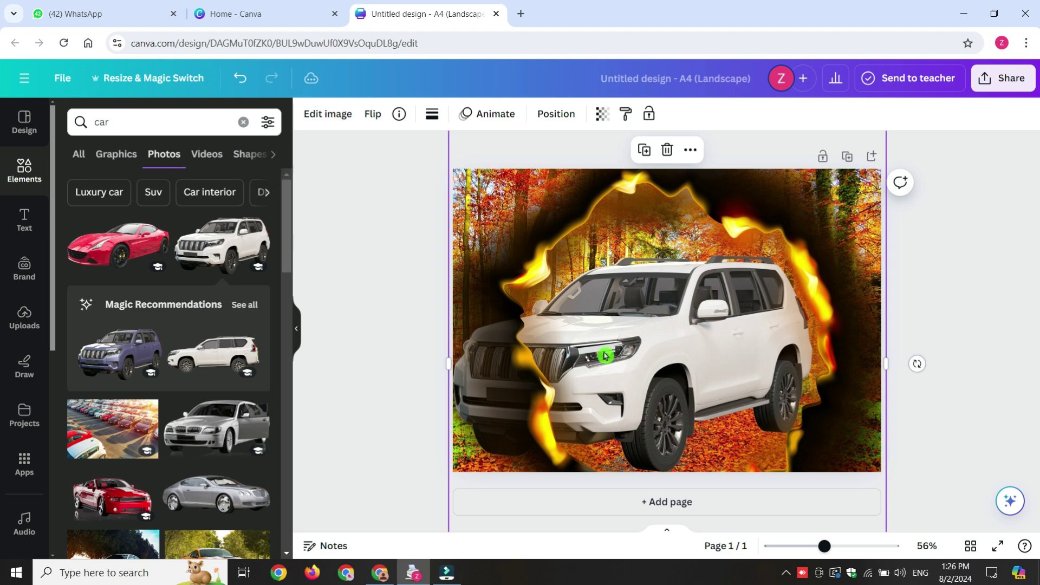
drag(639, 349, 635, 349)
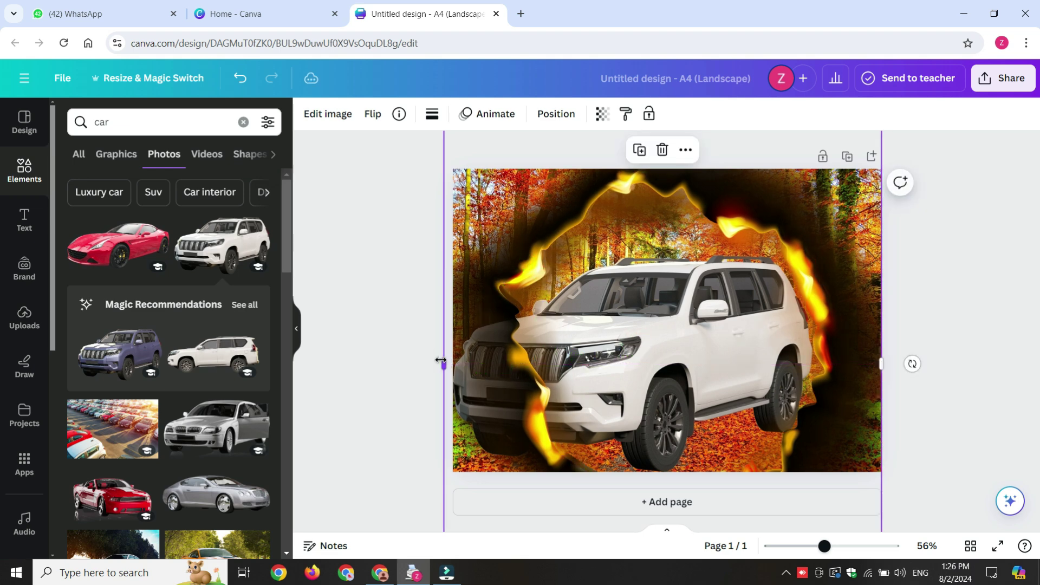
Crop the copied burning hole inward from its left side so only its right rim overlaps the SUV's rear.
drag(440, 361, 776, 364)
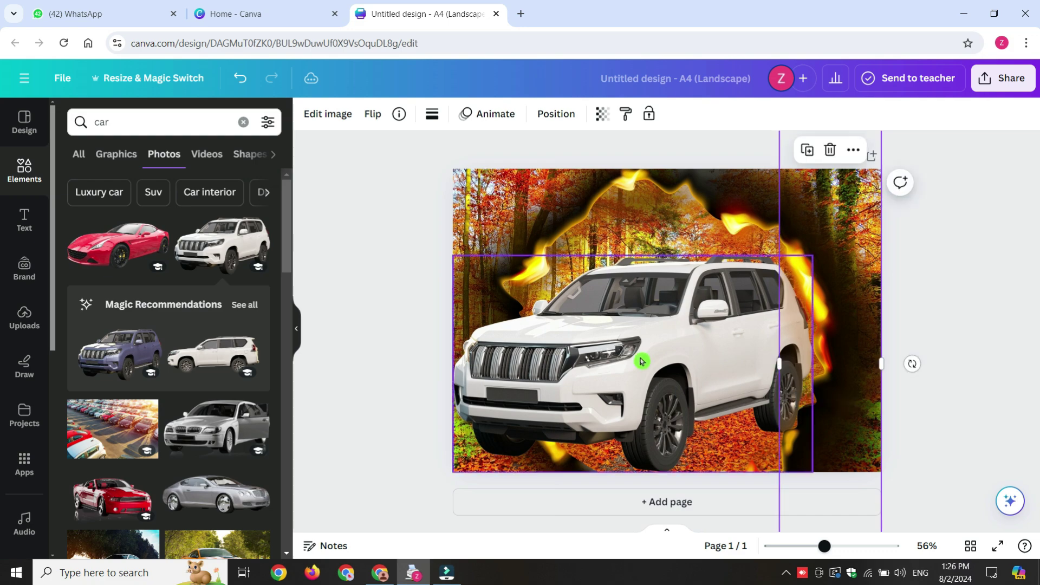
double_click(598, 215)
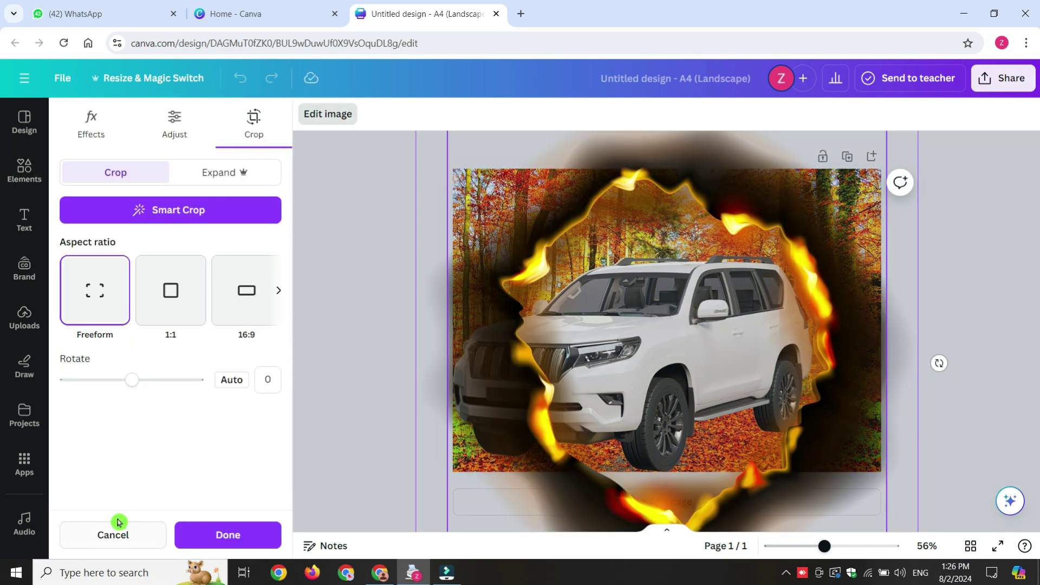
click(132, 540)
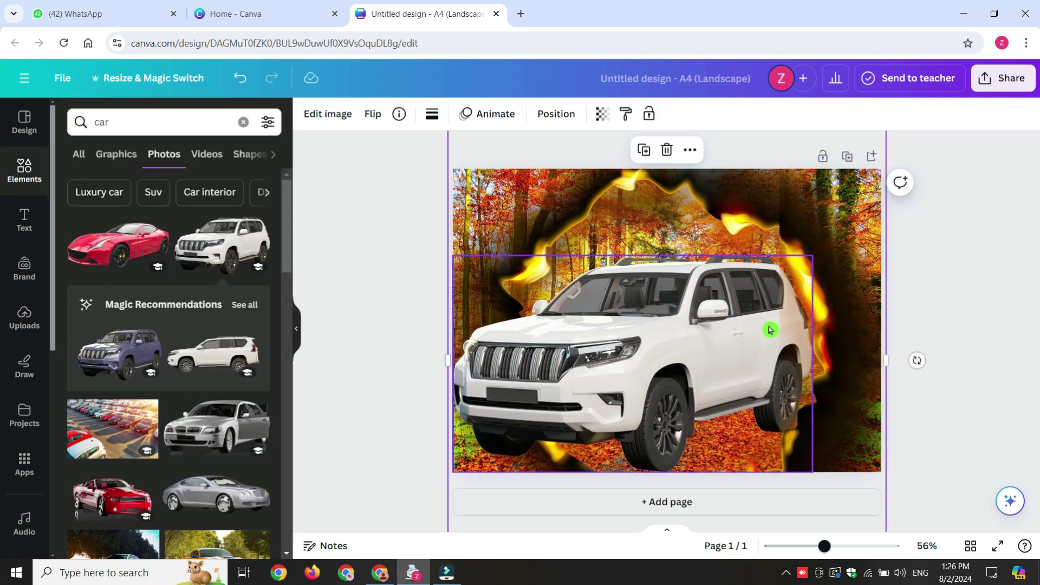
click(817, 336)
drag(818, 336, 821, 335)
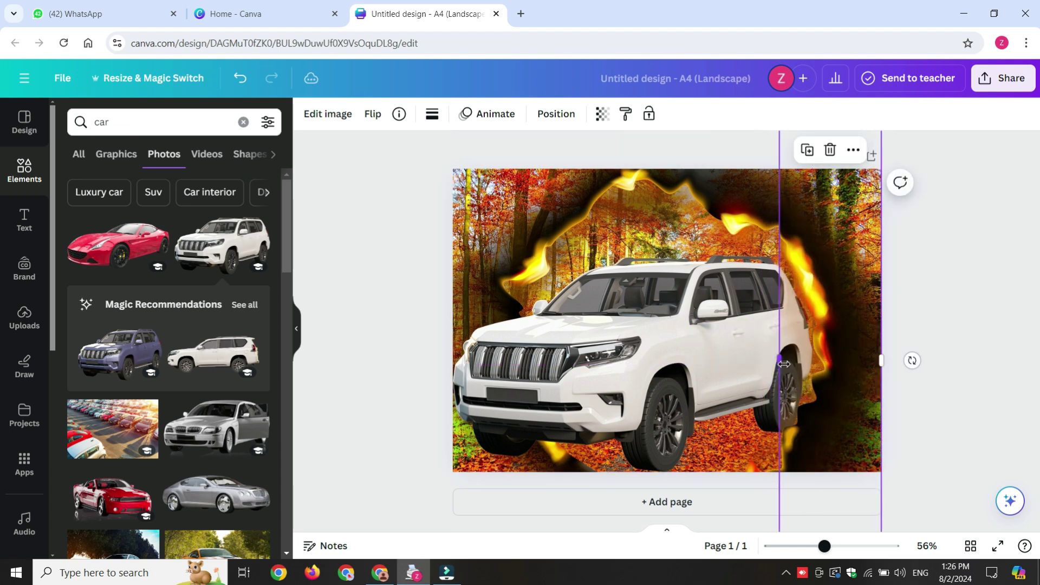
mouse_move(783, 364)
mouse_down()
mouse_move(518, 371)
mouse_move(813, 365)
mouse_move(803, 364)
mouse_up()
click(975, 410)
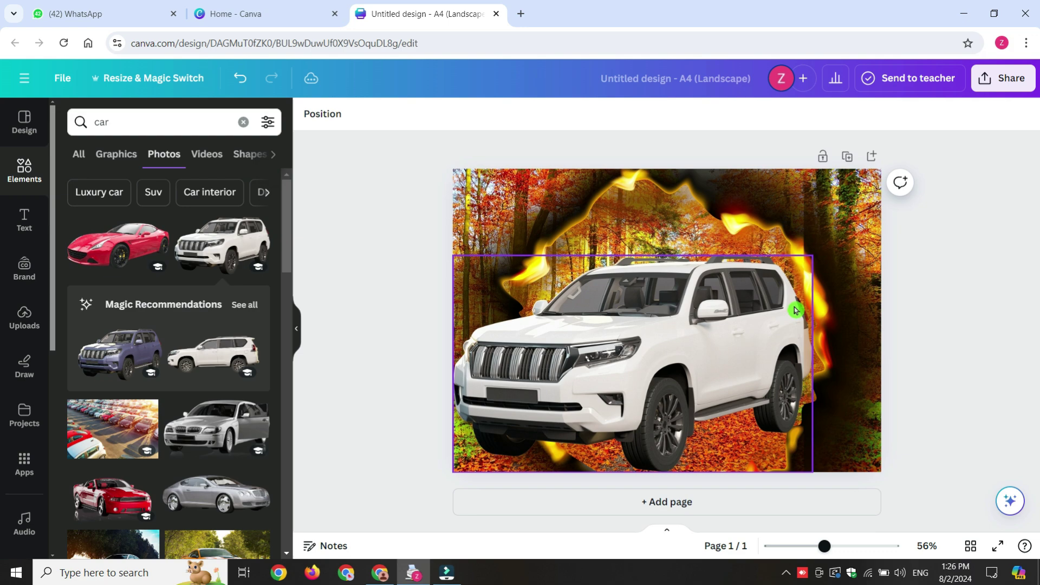
Enlarge the white SUV and widen the cropped hole copy leftward so its rim covers the car's rear corner.
click(659, 351)
drag(813, 254, 842, 234)
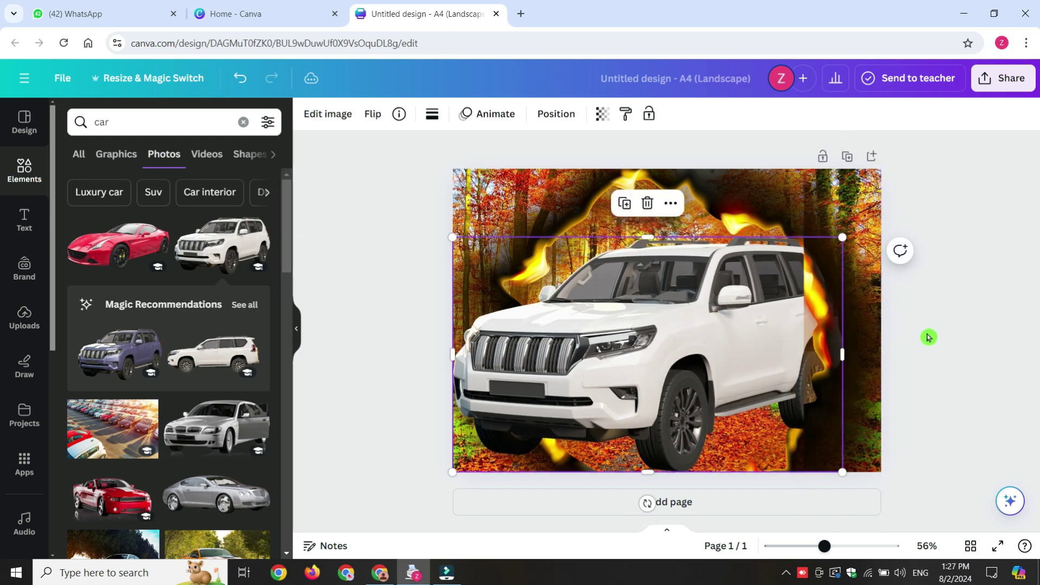
click(928, 336)
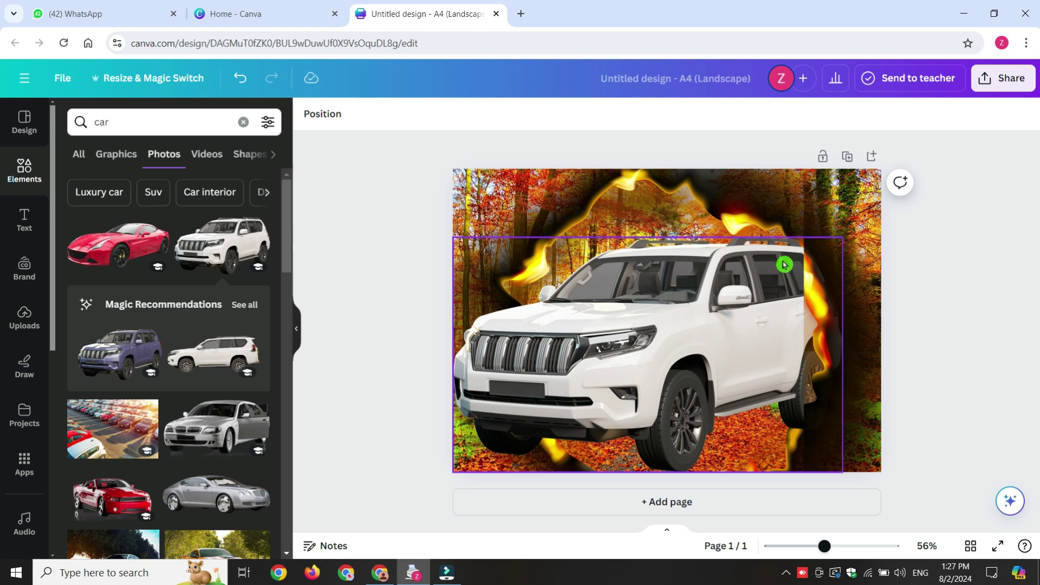
click(804, 297)
drag(801, 358, 747, 359)
click(1000, 423)
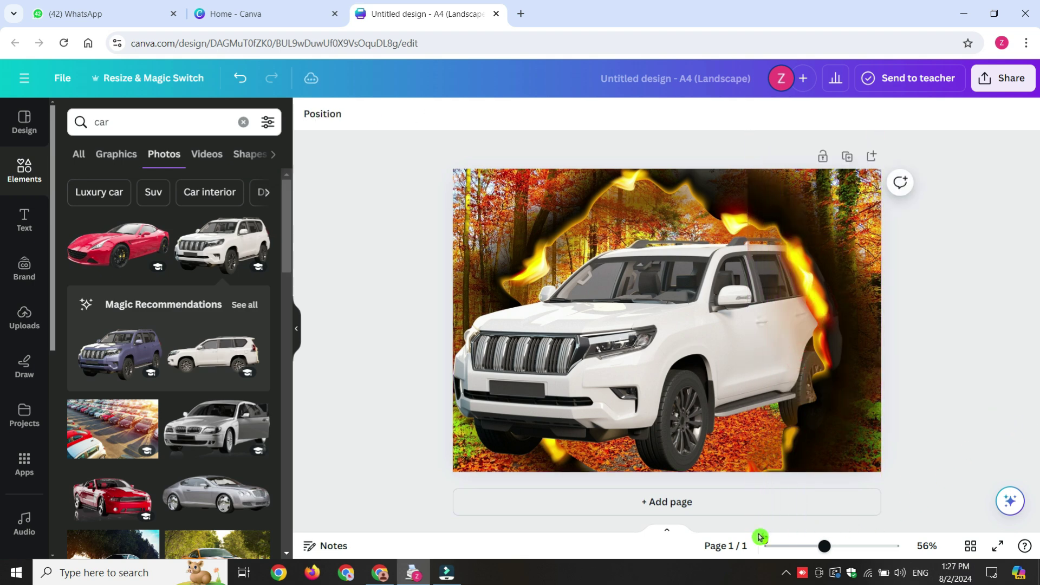
Trim the top of the original burning hole graphic and scale it down slightly from its upper right corner.
click(382, 269)
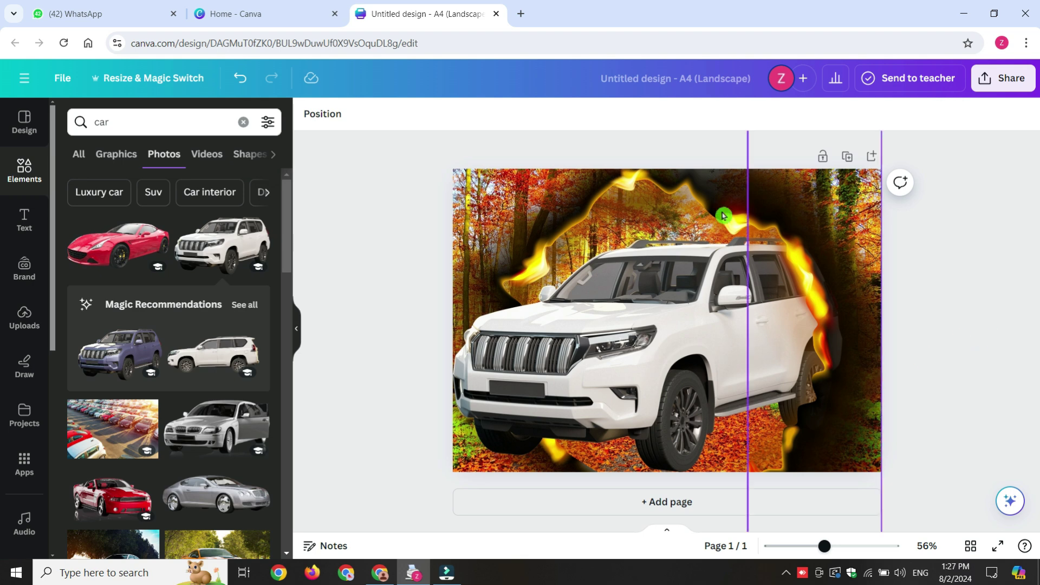
click(756, 385)
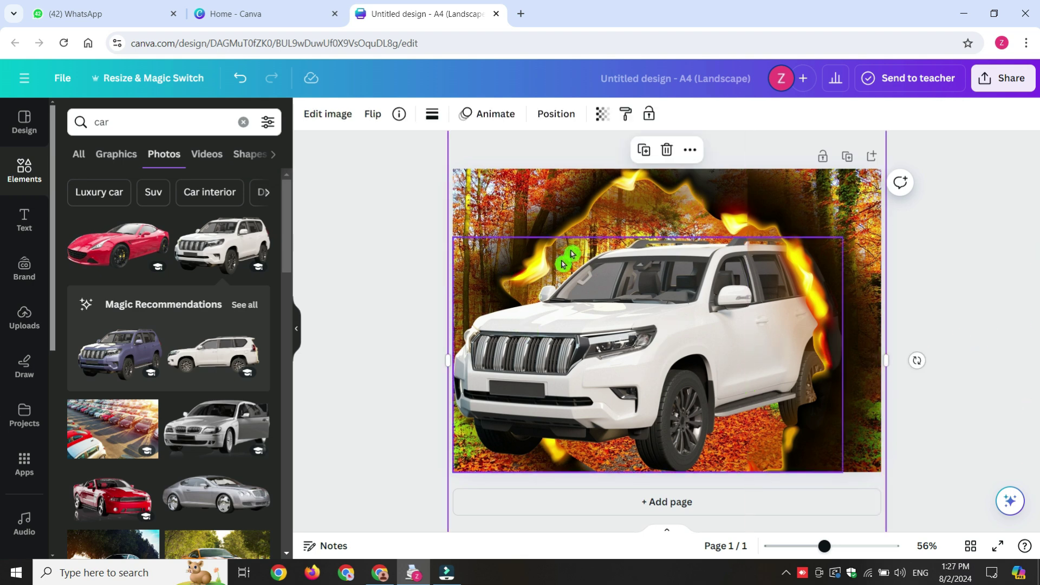
drag(824, 546, 797, 547)
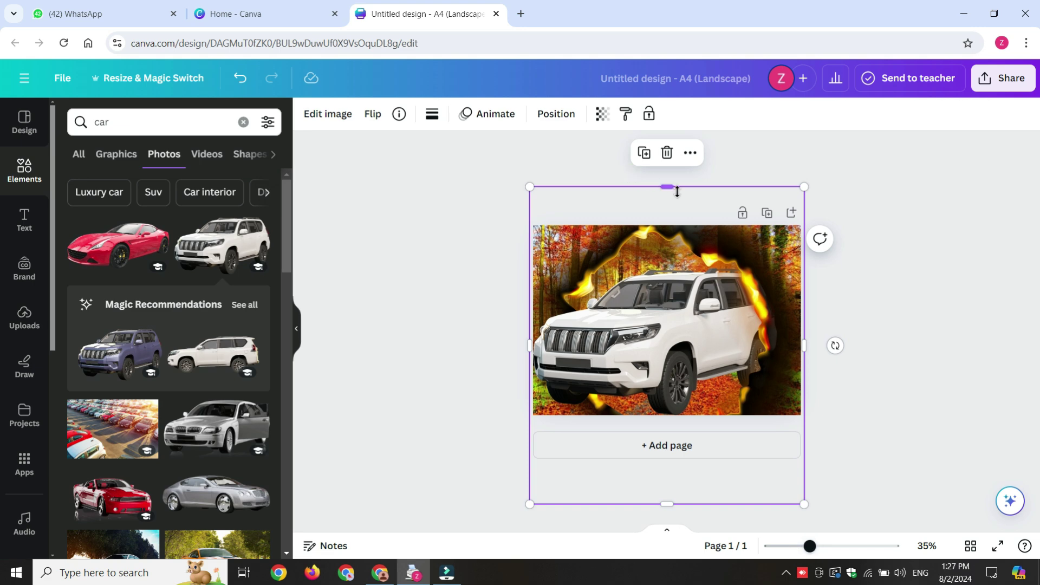
mouse_move(668, 184)
mouse_down()
mouse_move(666, 219)
mouse_move(671, 190)
mouse_up()
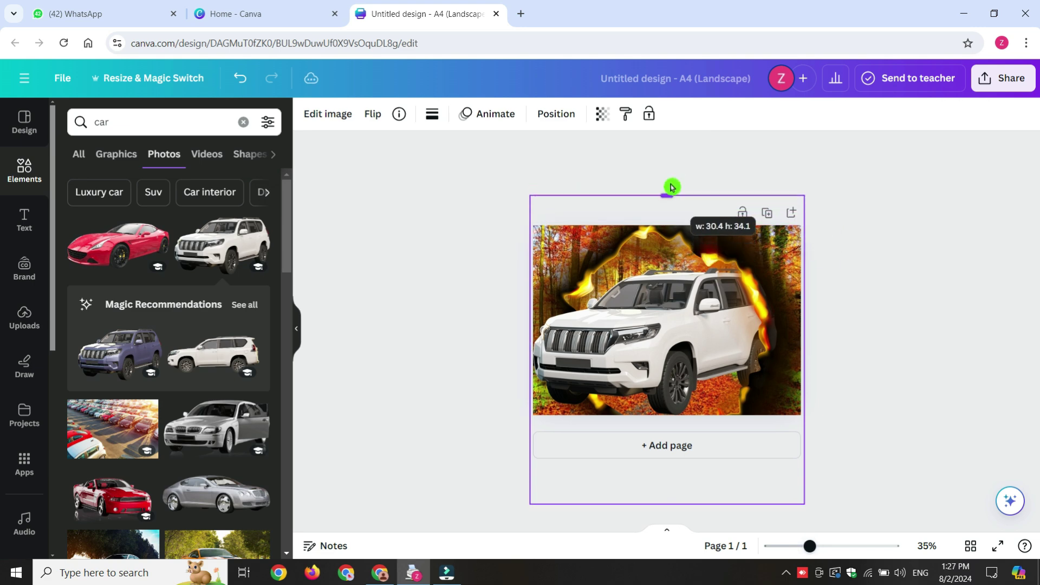
mouse_move(805, 192)
mouse_down()
mouse_move(791, 212)
mouse_move(798, 198)
mouse_up()
Scale down the white SUV and move it down to the page's lower edge.
drag(532, 415, 557, 401)
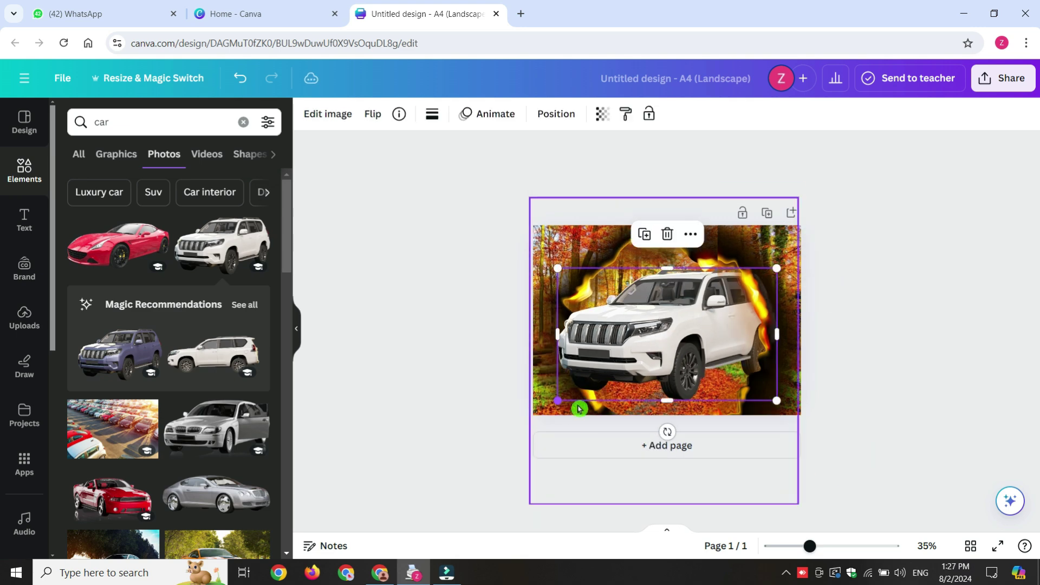
drag(623, 368, 622, 383)
click(758, 488)
Extend the cropped hole copy leftward to the gap between the SUV's grille and headlight.
drag(810, 546, 837, 546)
click(826, 167)
drag(788, 386, 678, 394)
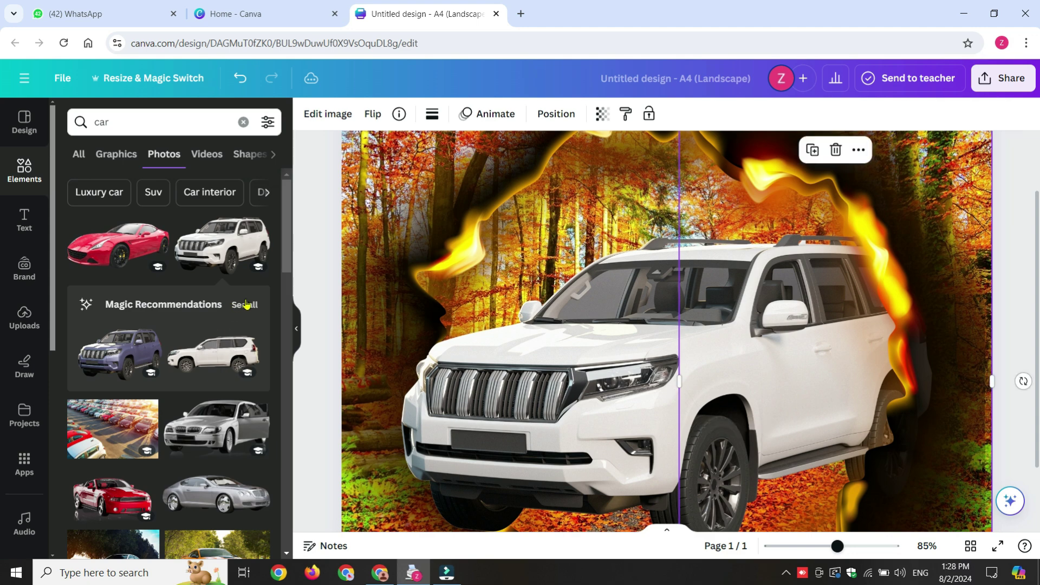
click(375, 281)
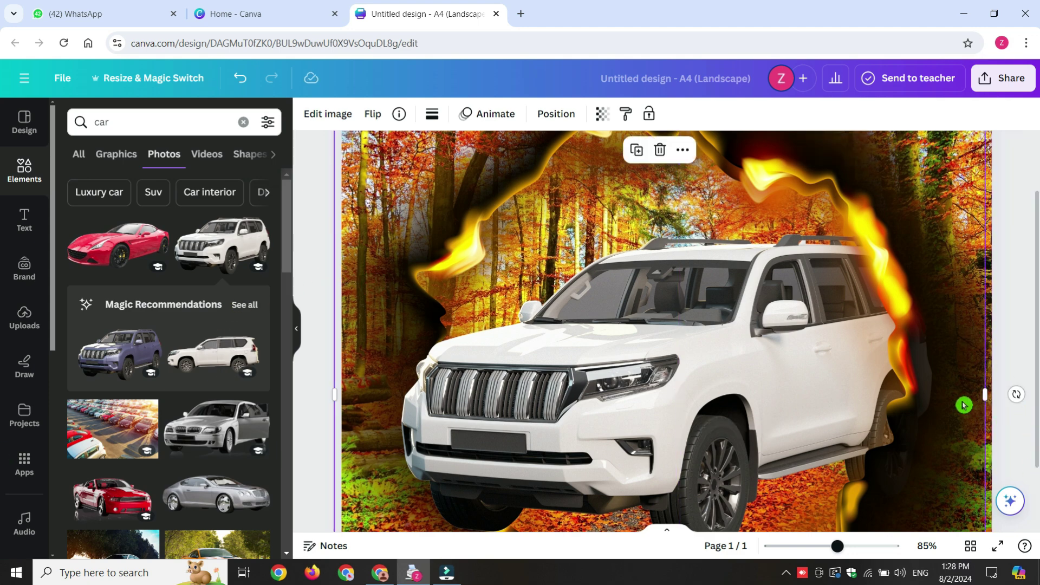
scroll(984, 394, down, 5)
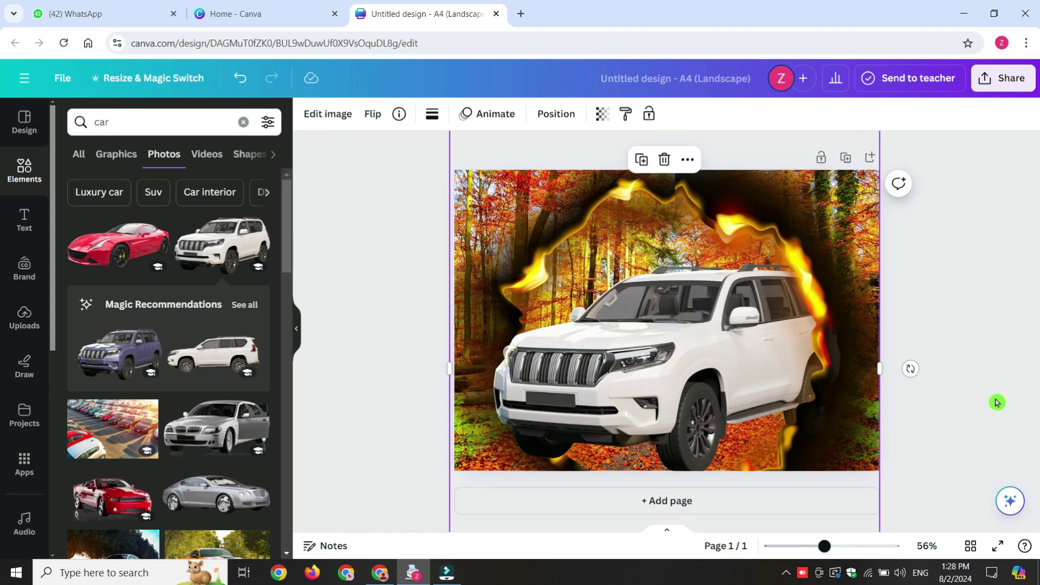
click(1008, 79)
click(1000, 338)
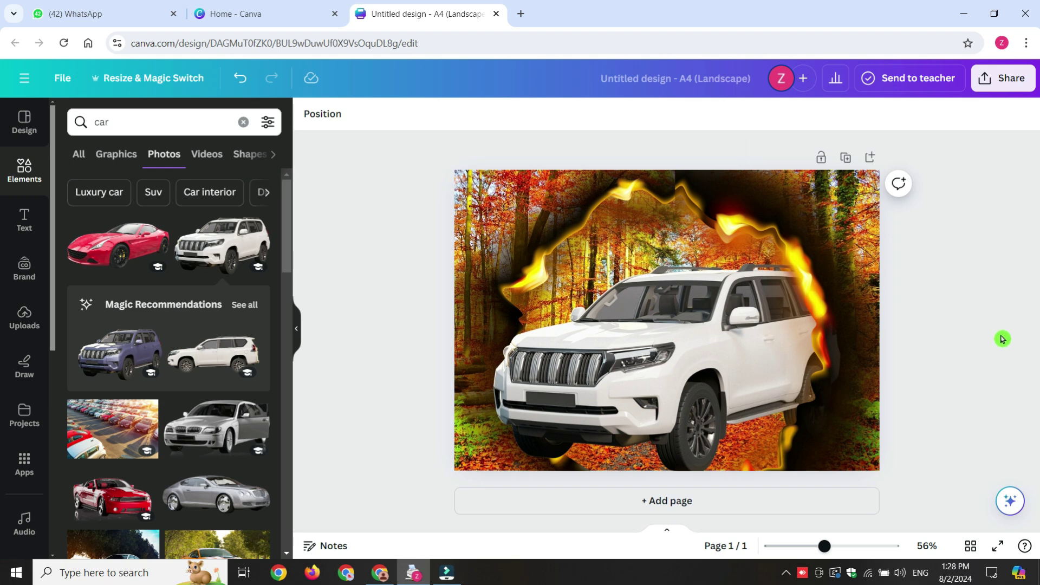
click(726, 224)
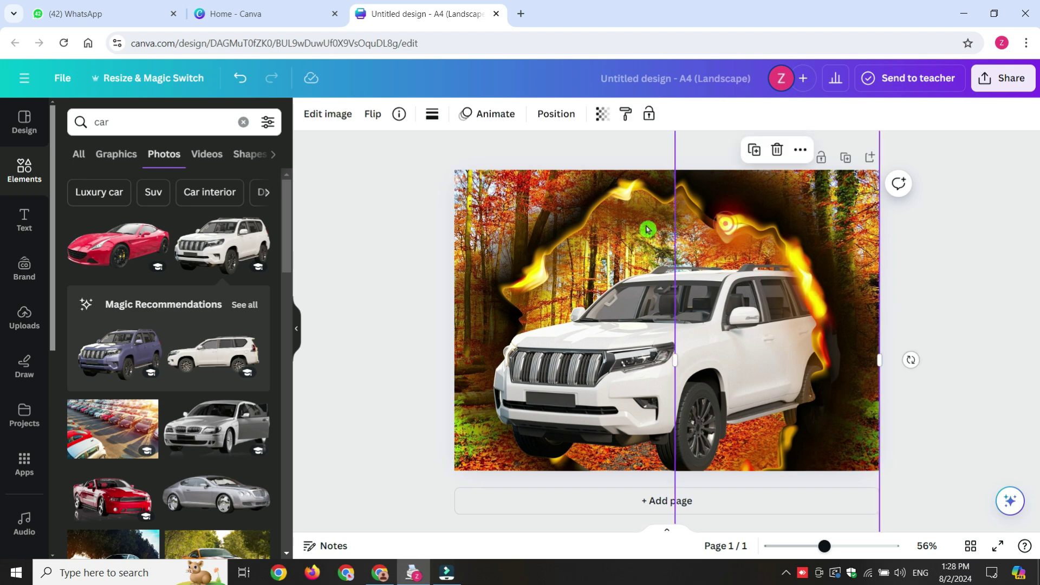
drag(675, 360, 606, 366)
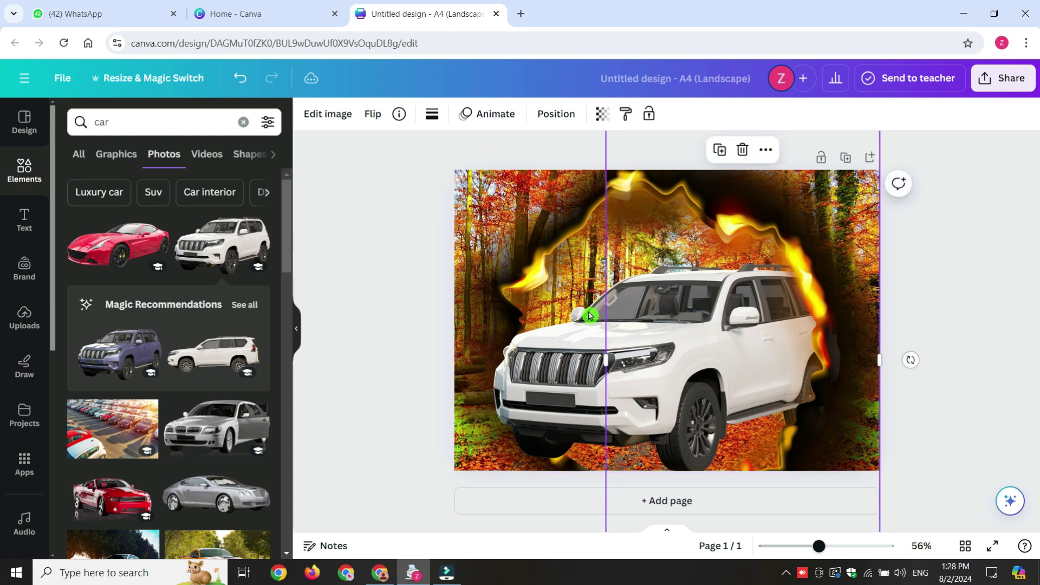
Add a second page and set the recently used green forest archway photo as its background.
click(657, 500)
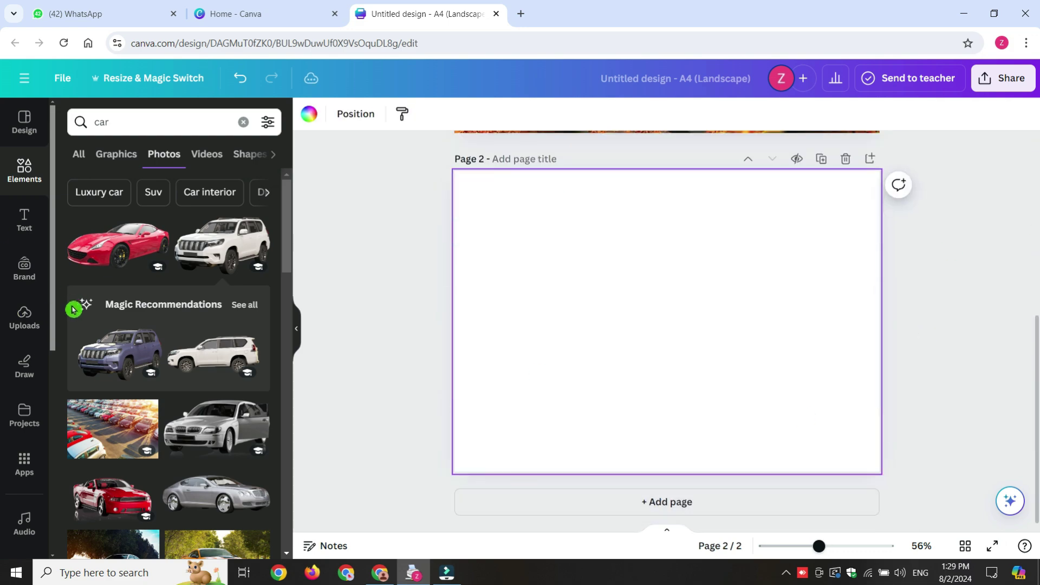
click(26, 172)
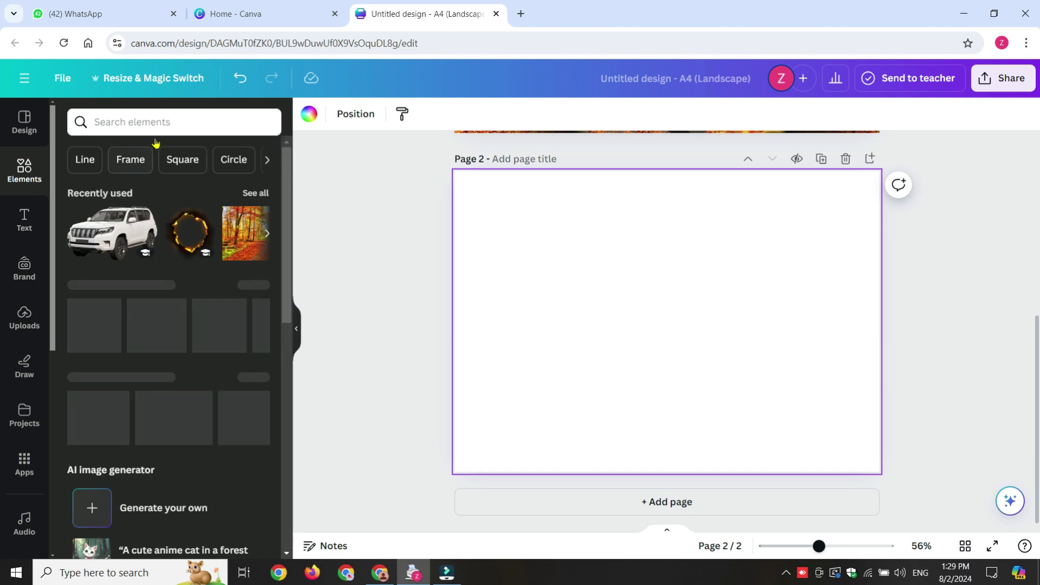
click(253, 192)
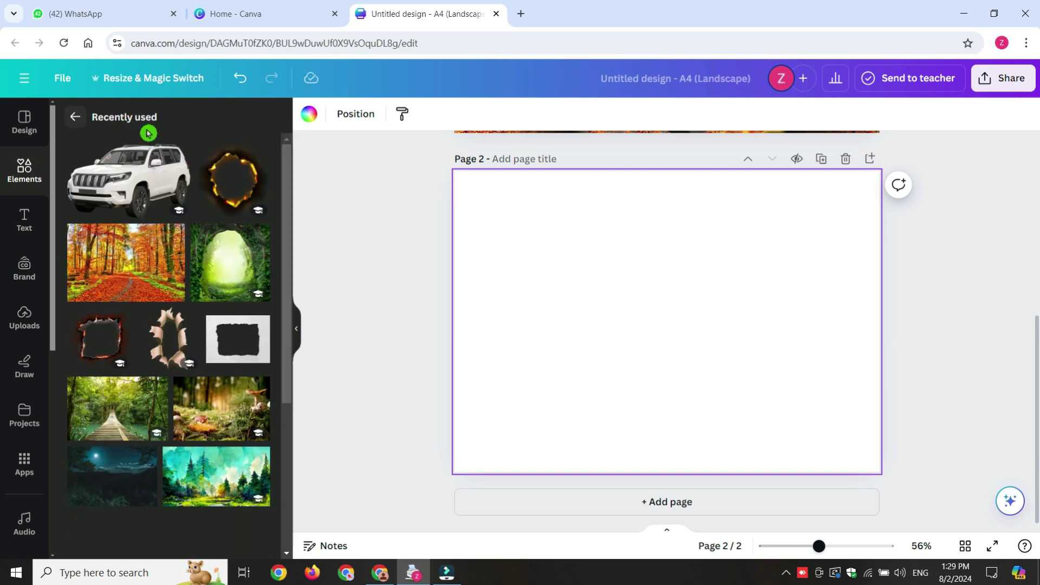
click(231, 272)
right_click(680, 313)
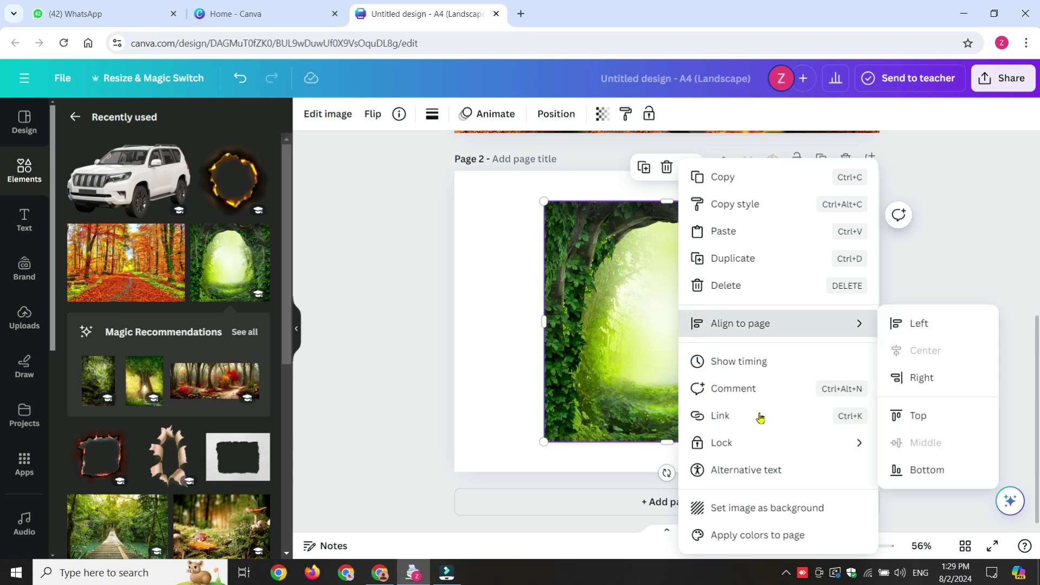
click(752, 510)
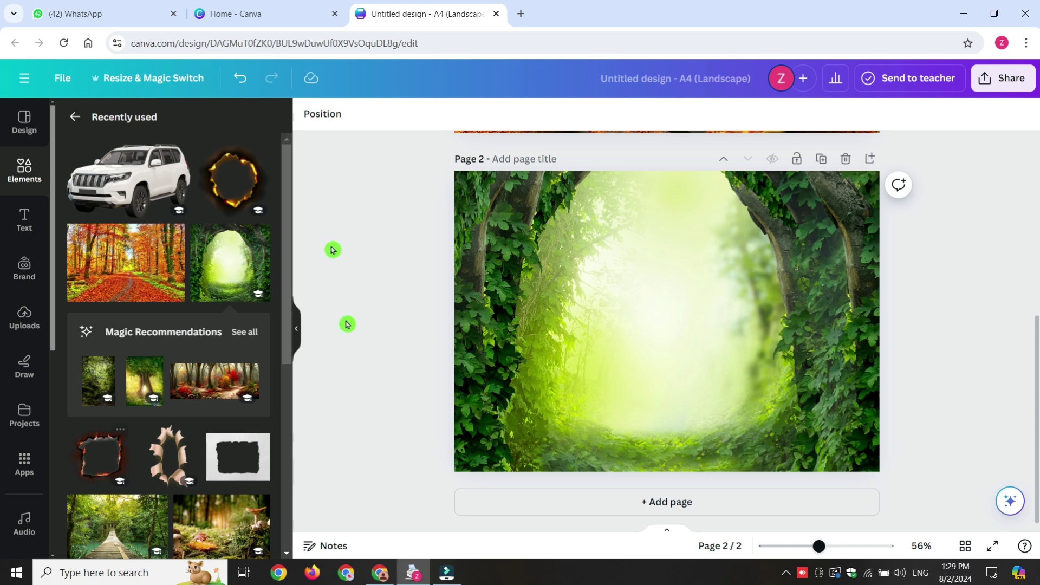
Search the elements for "torn hole rectangle".
click(25, 172)
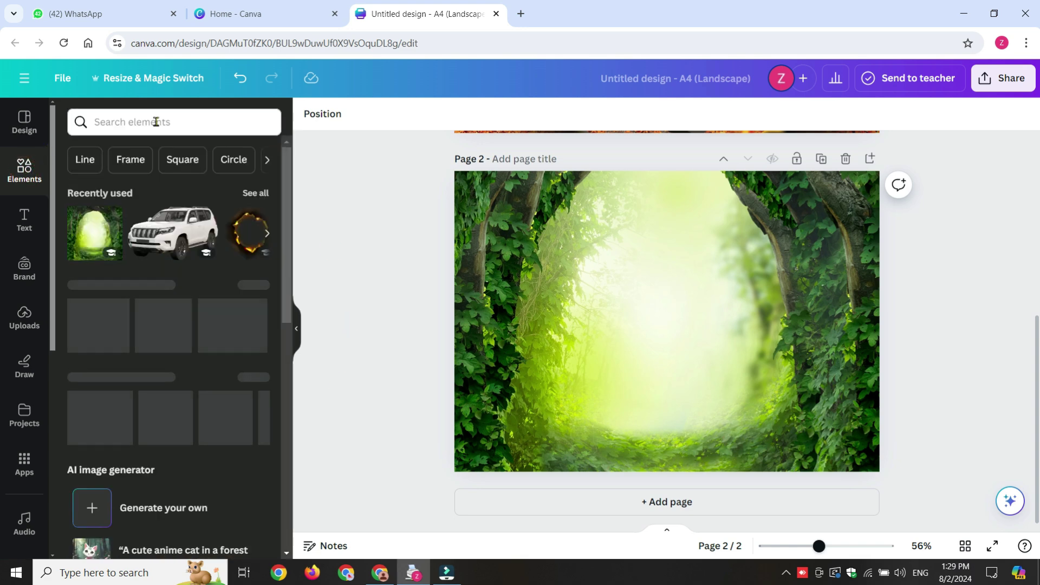
click(156, 120)
text(tor)
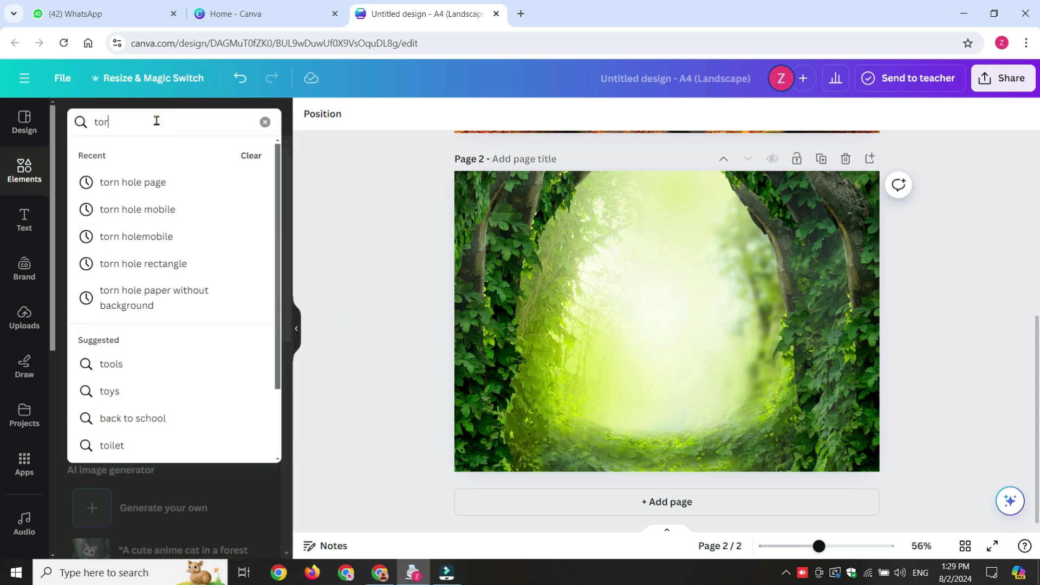
text(n hole r)
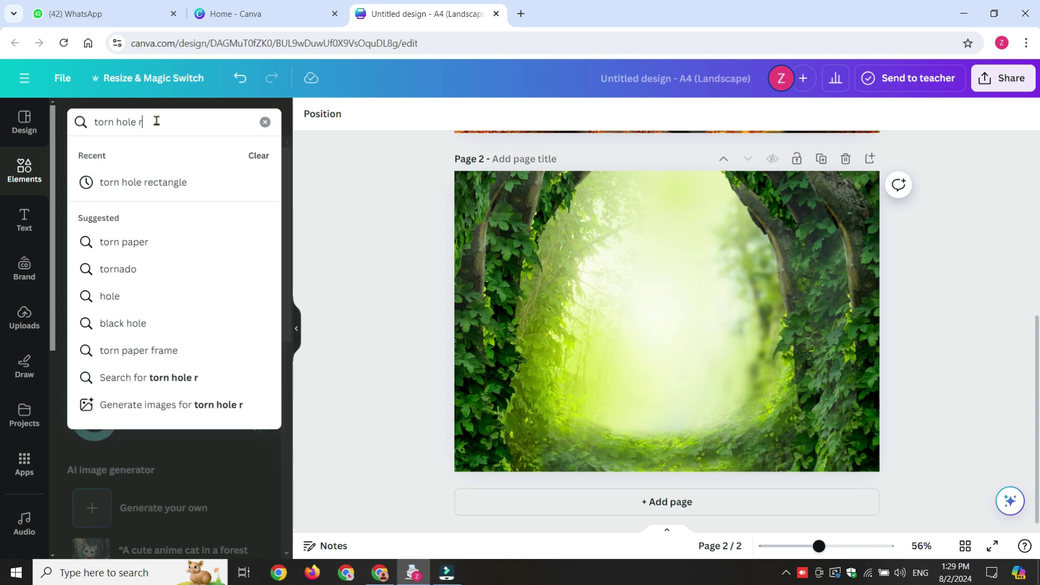
text(ectangle)
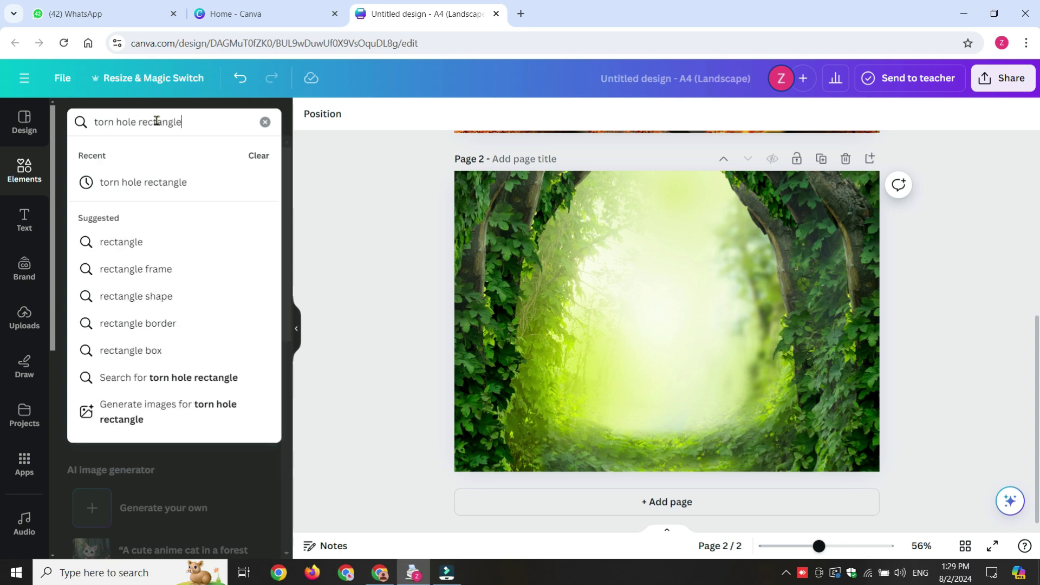
key(Return)
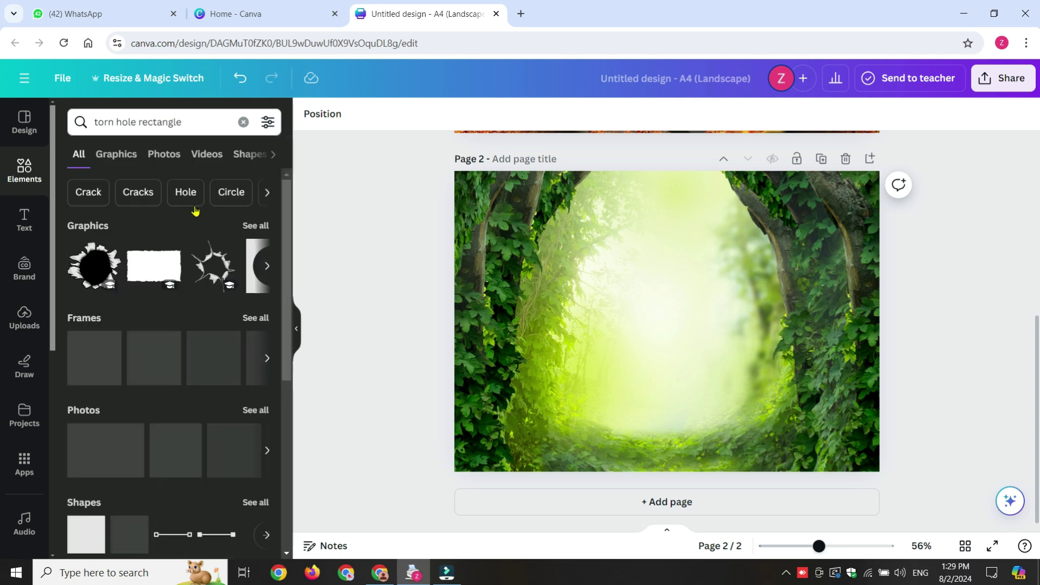
Add the orange torn rectangular frame graphic to page 2, scale it to full page height and place it right of centre.
click(116, 154)
drag(286, 242, 288, 491)
click(239, 364)
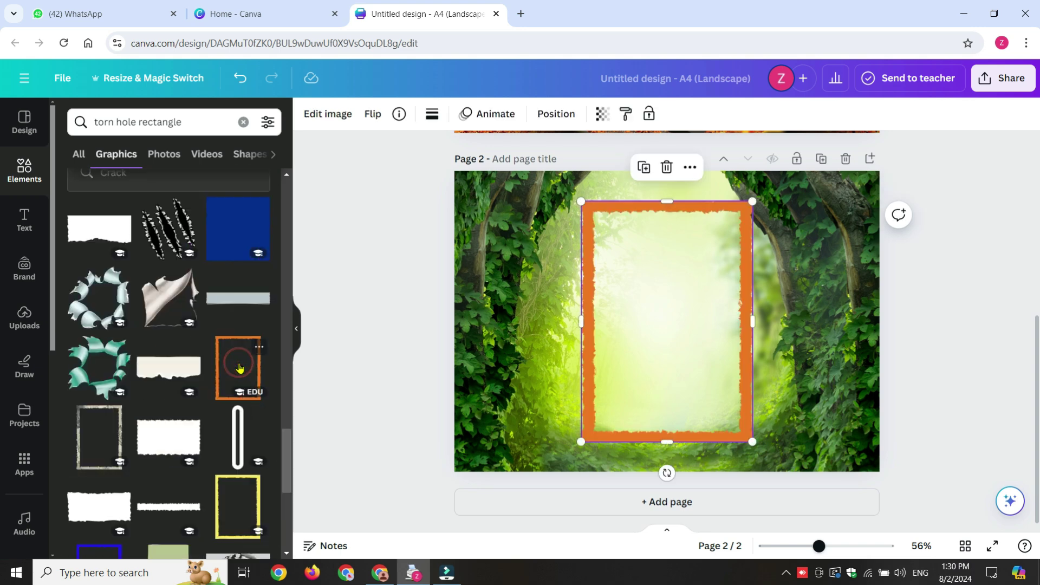
drag(687, 389, 662, 360)
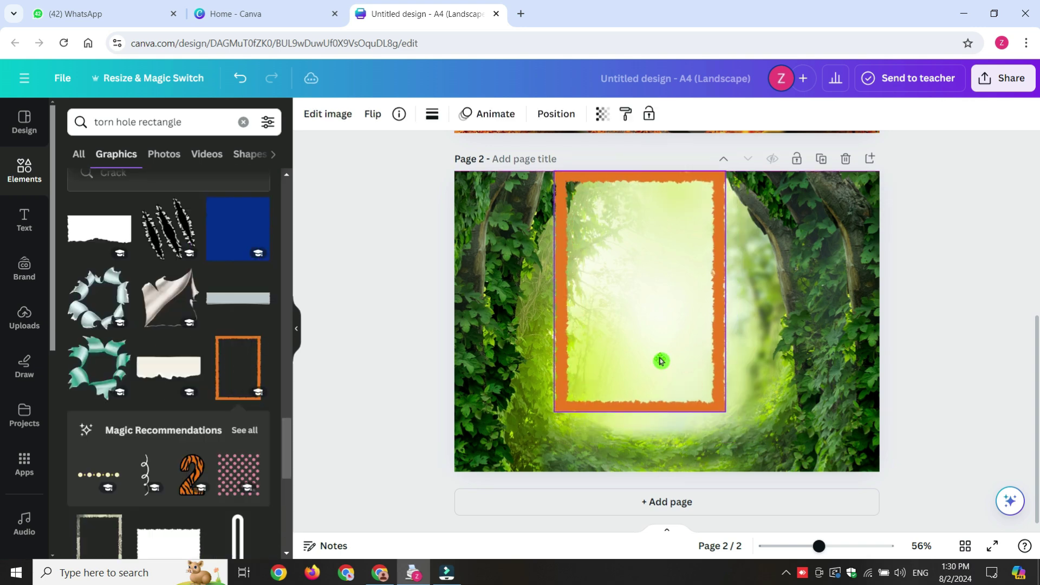
drag(727, 414, 785, 485)
drag(666, 368, 726, 365)
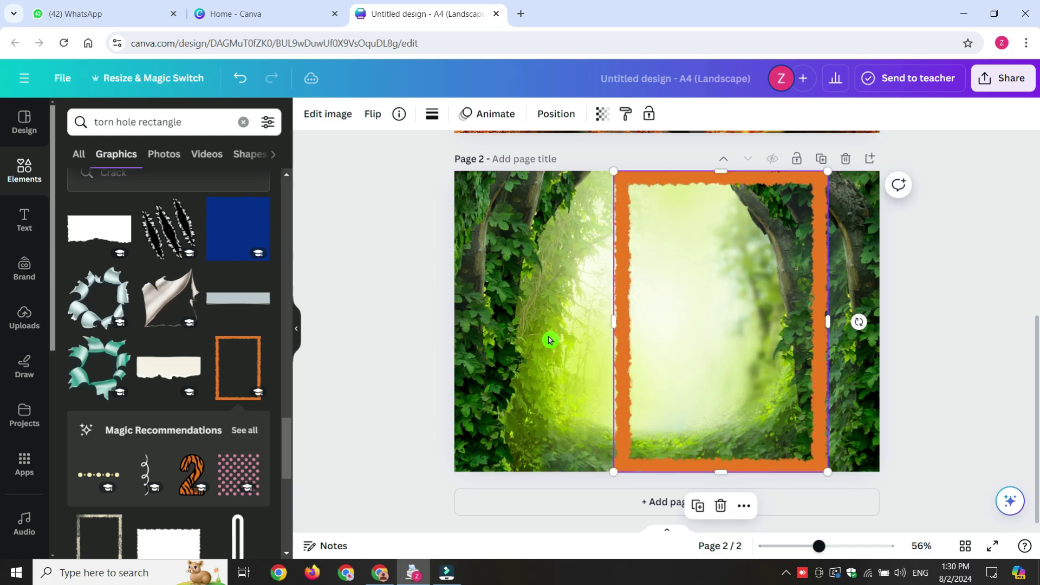
click(553, 341)
Search the elements for "car" and add the black SUV photo facing left to page 2.
click(32, 186)
click(196, 122)
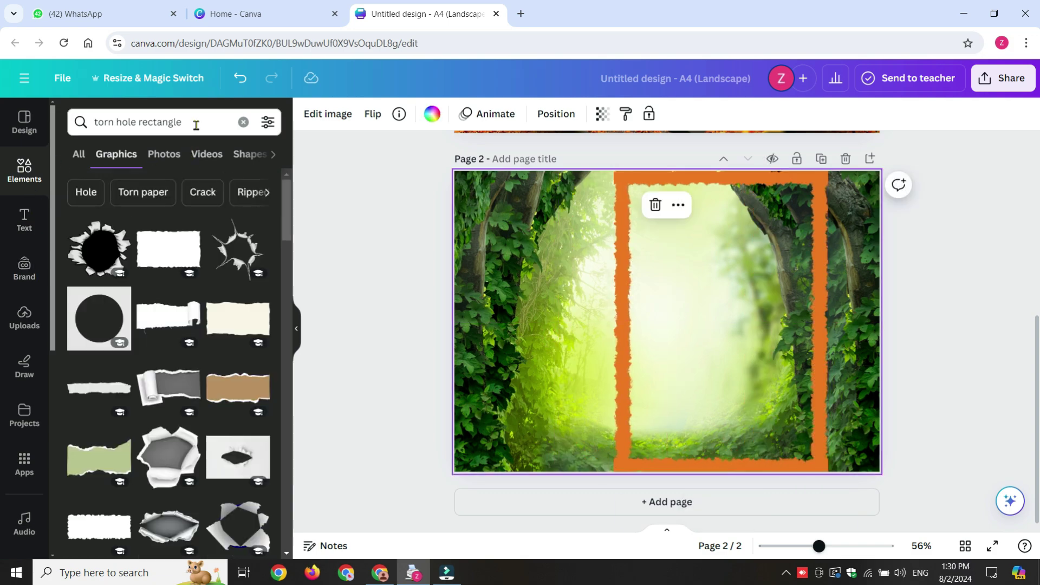
text(car)
key(Return)
click(78, 154)
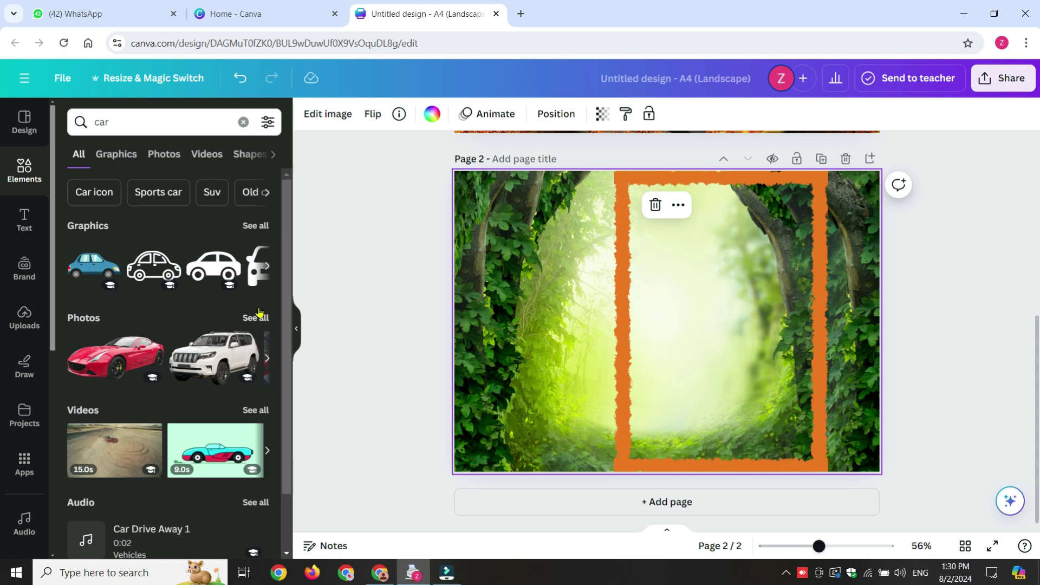
click(258, 316)
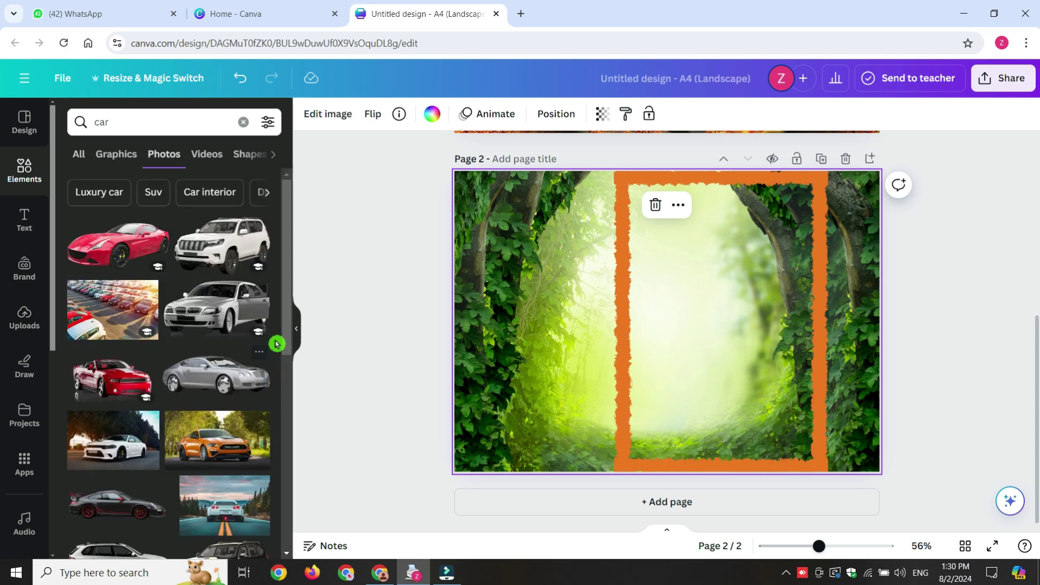
scroll(285, 352, down, 3)
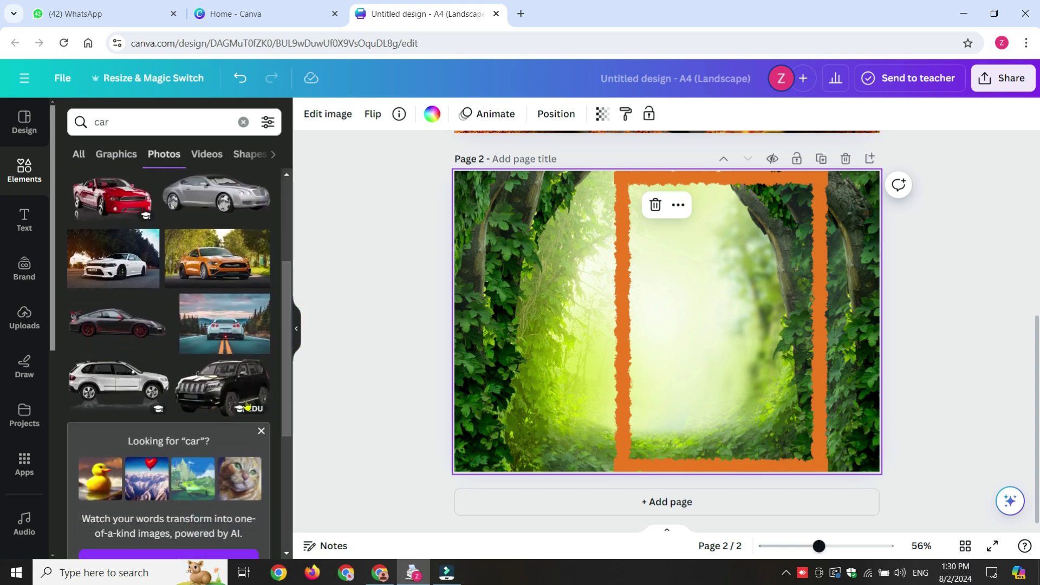
click(220, 384)
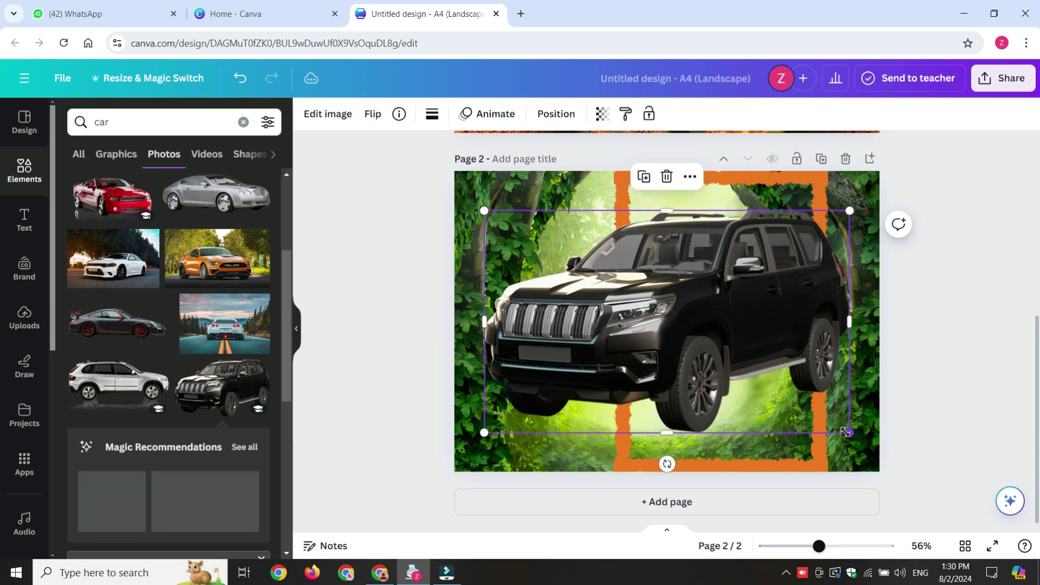
Resize the black SUV to most of the page width and rest it on the lower edge, overlapping the torn frame.
drag(846, 430, 811, 373)
drag(696, 325, 708, 372)
click(778, 355)
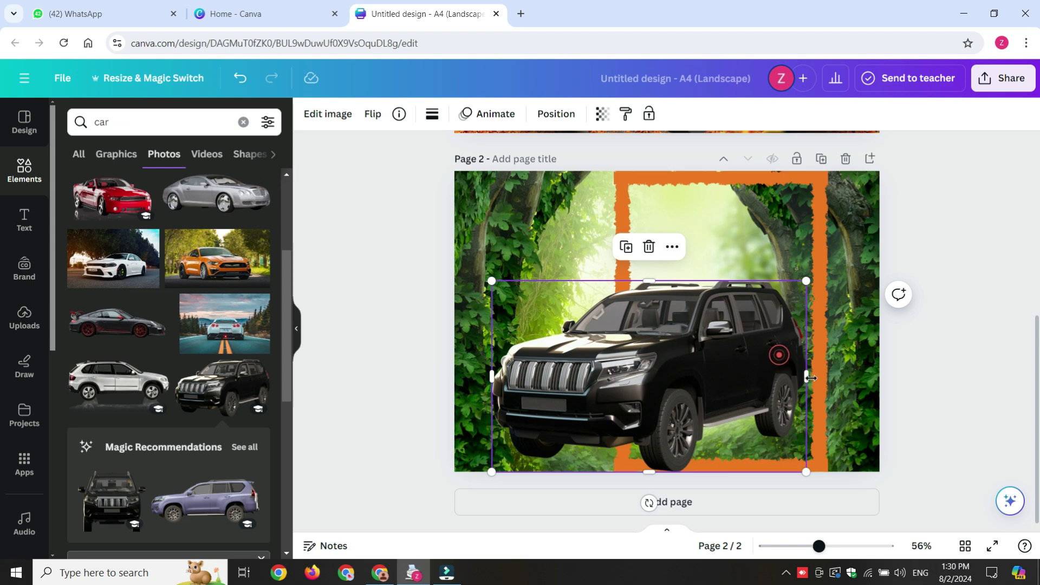
drag(805, 281, 839, 261)
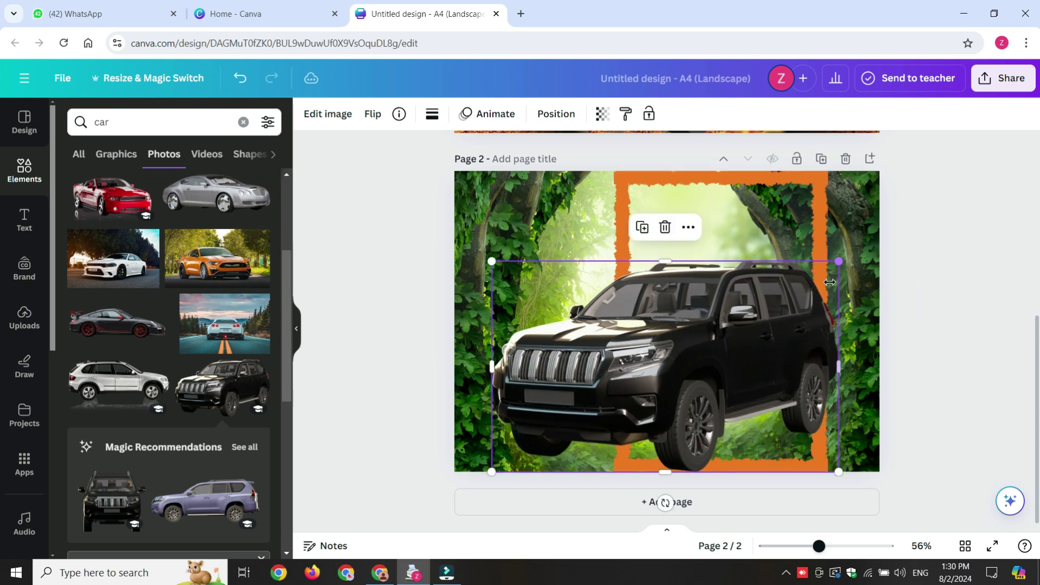
Duplicate the torn frame and crop the copy to its right-hand strip over the SUV's rear, fitted to the page height.
click(820, 223)
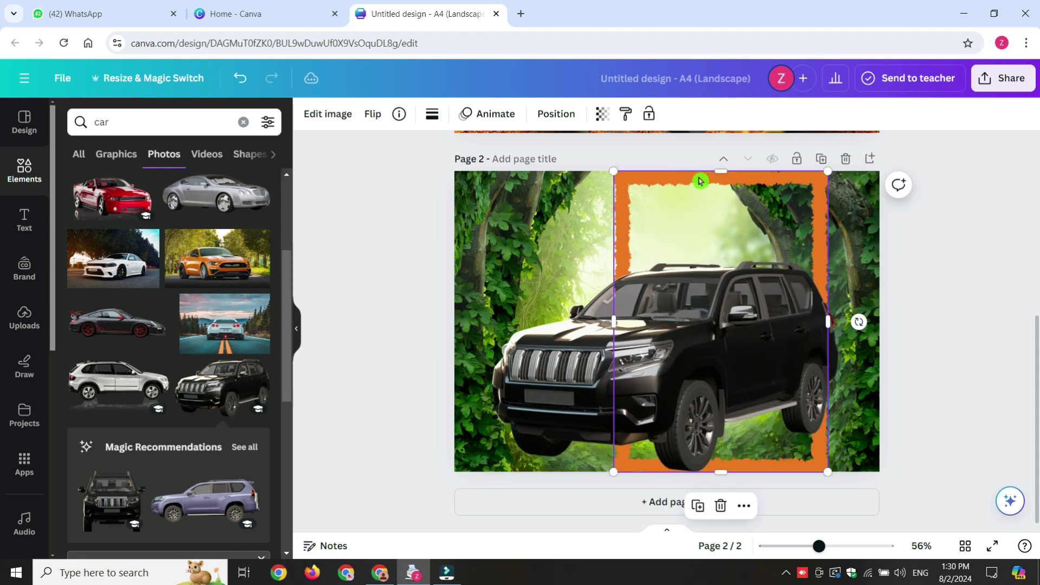
click(697, 504)
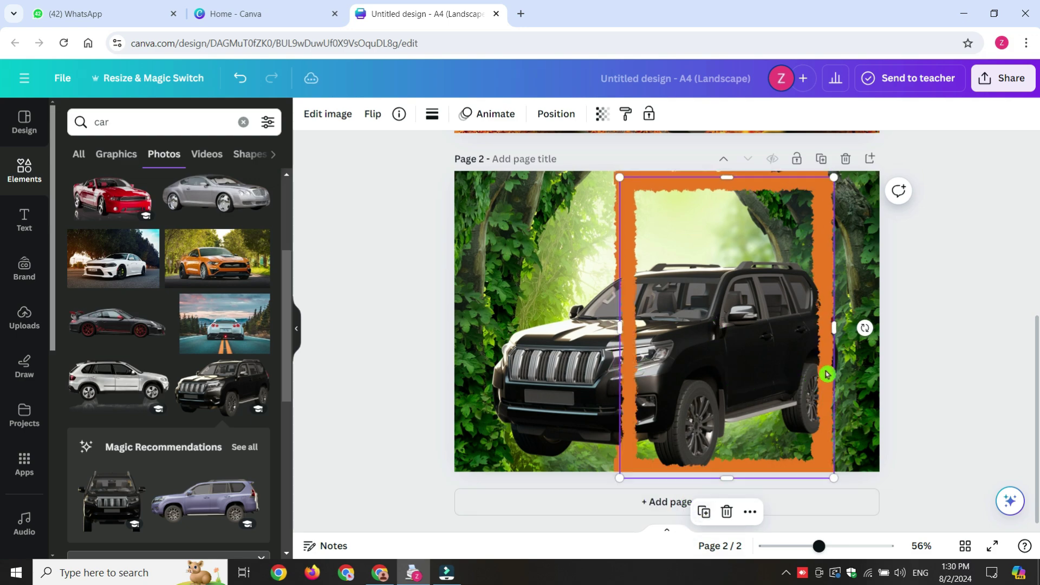
double_click(618, 357)
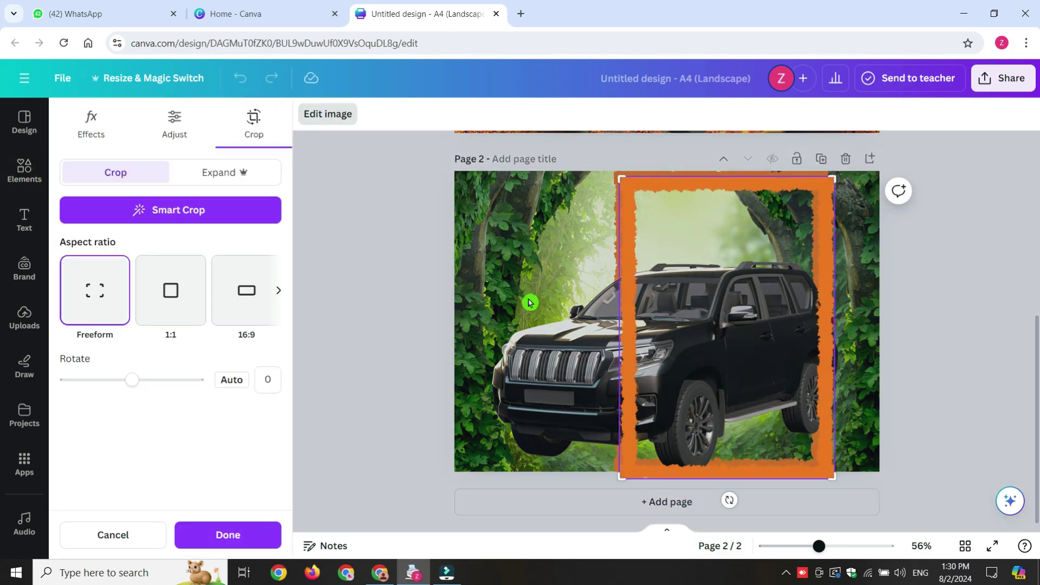
key(Escape)
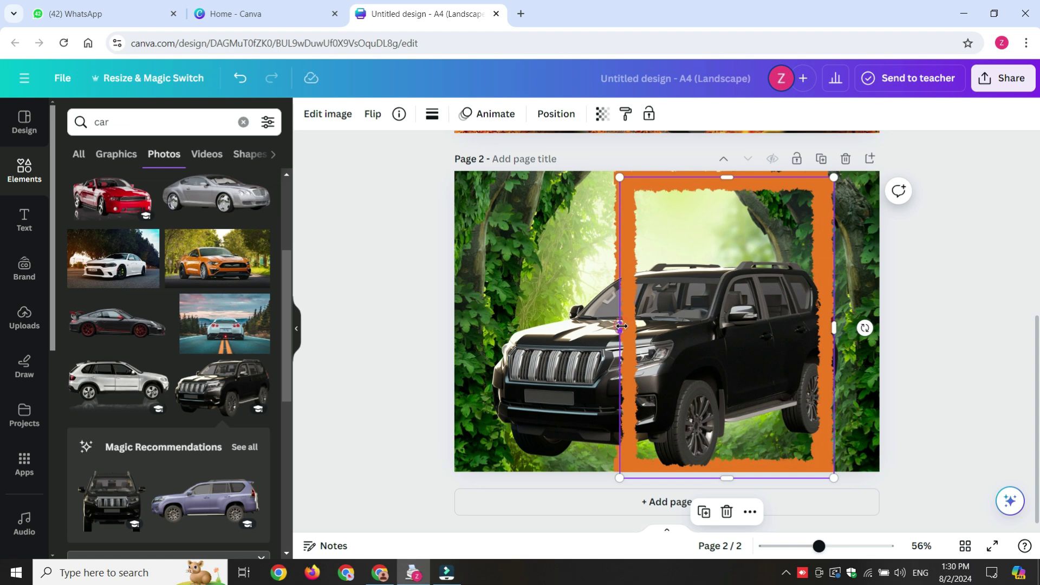
drag(621, 325, 756, 328)
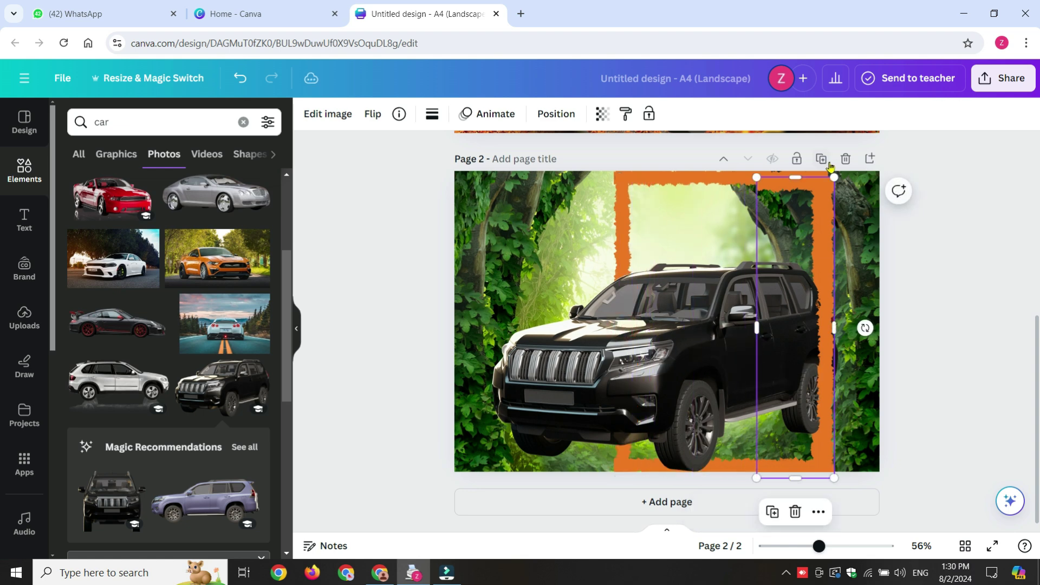
drag(791, 177, 791, 168)
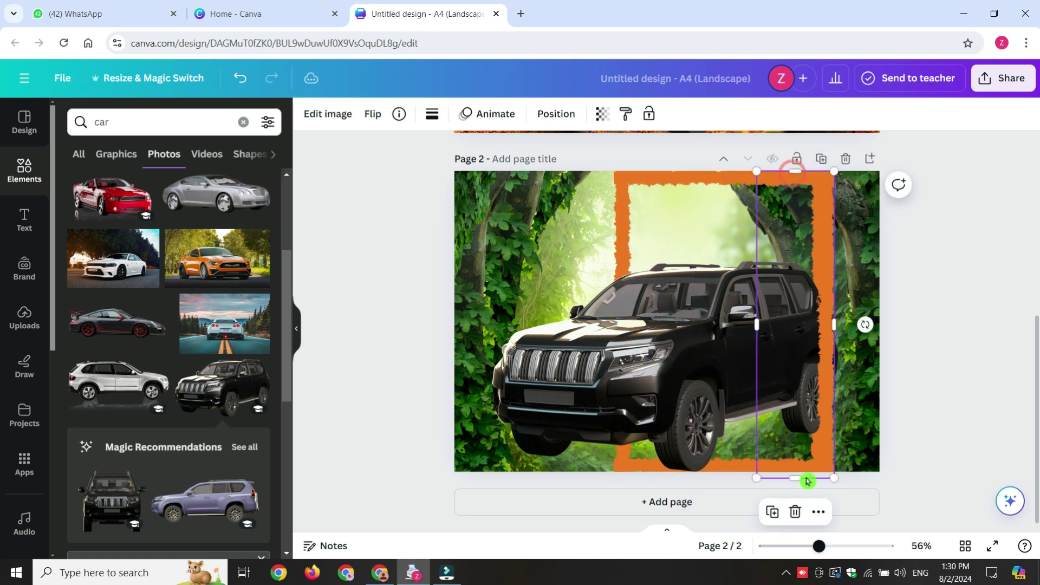
drag(796, 478, 797, 471)
click(934, 303)
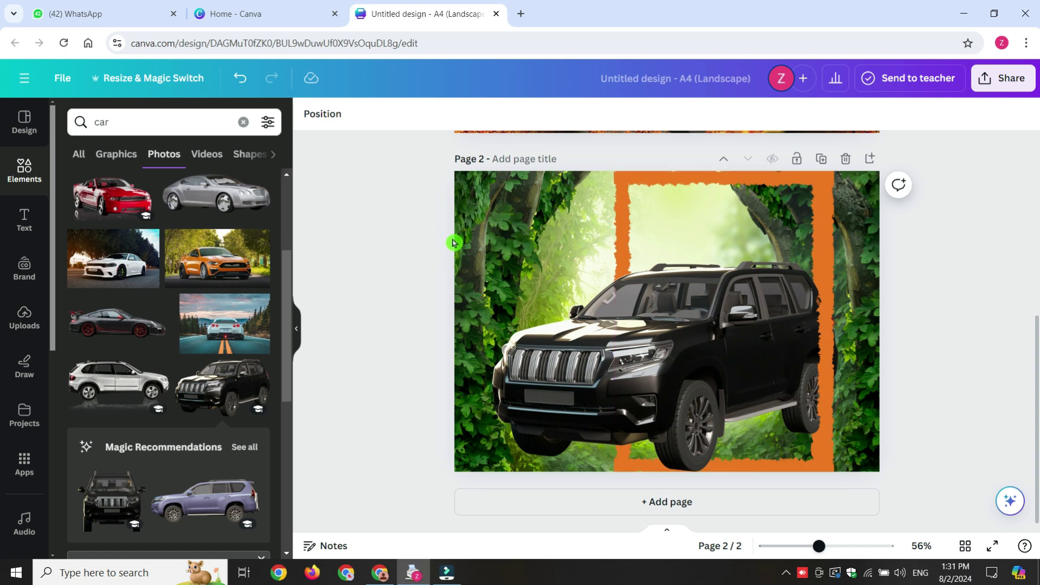
Search the elements for "square" and add the plain square shape to page 2.
click(22, 180)
click(177, 119)
text(square)
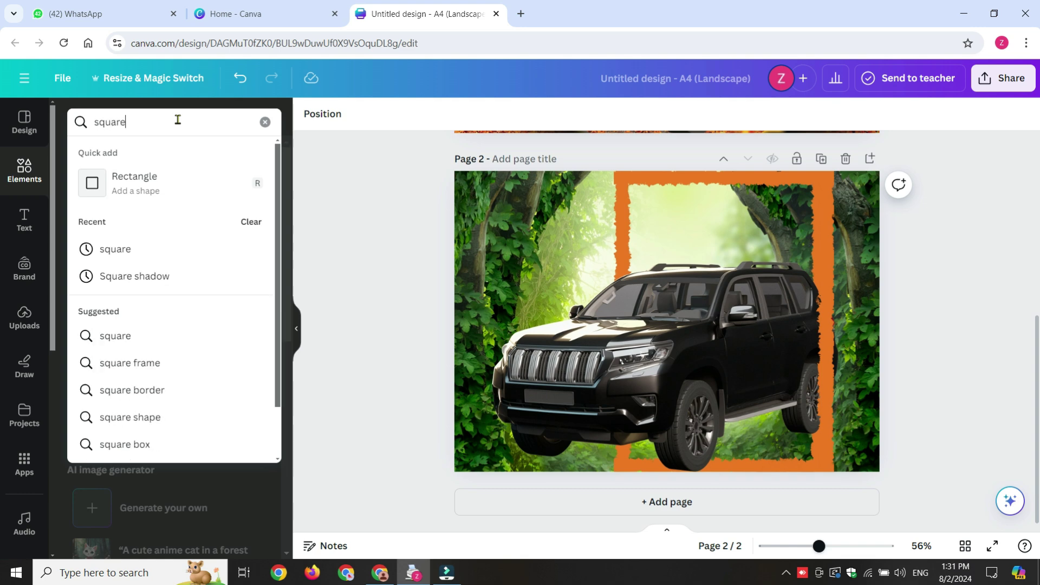
key(Return)
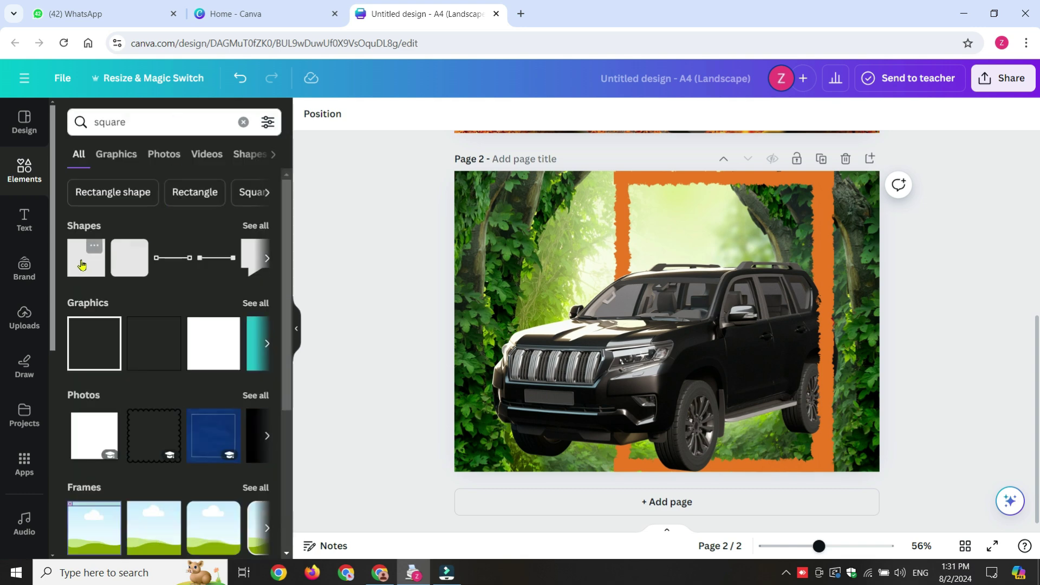
click(85, 267)
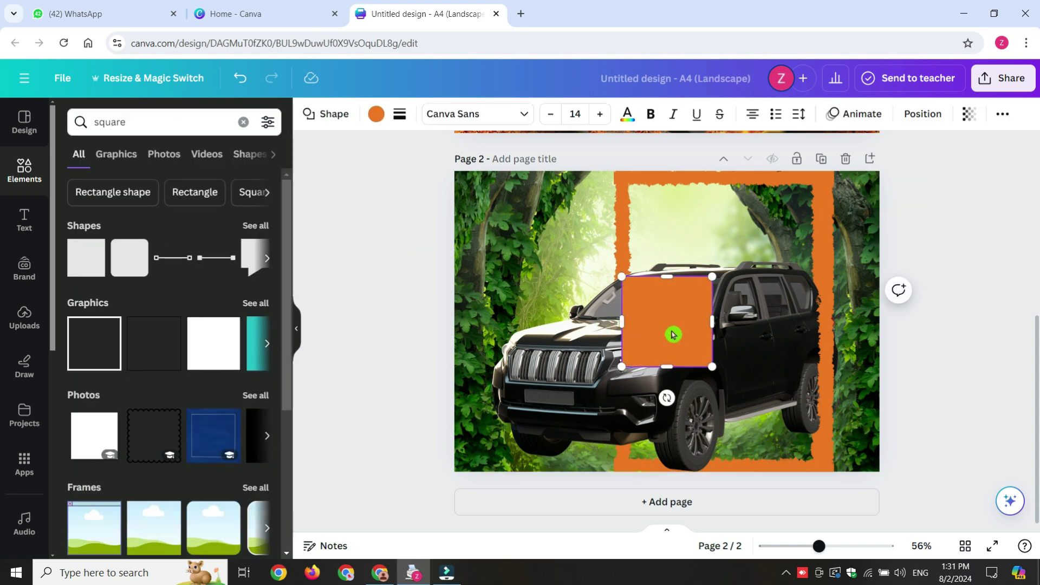
Reshape the orange square into a full-height strip covering the area between the torn frame and the page's right edge.
drag(673, 333, 854, 228)
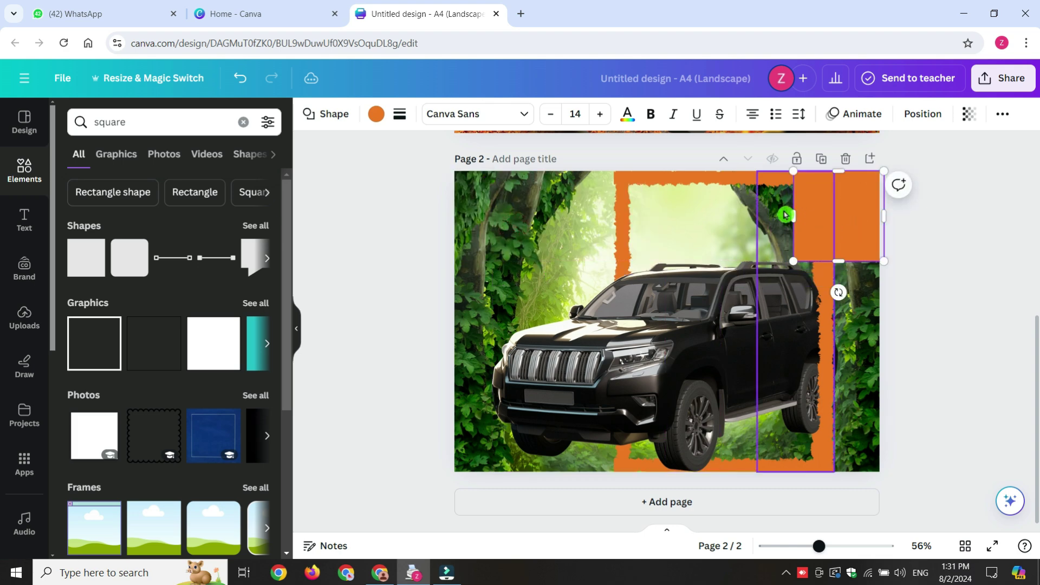
drag(784, 216, 834, 218)
drag(859, 261, 852, 466)
click(839, 325)
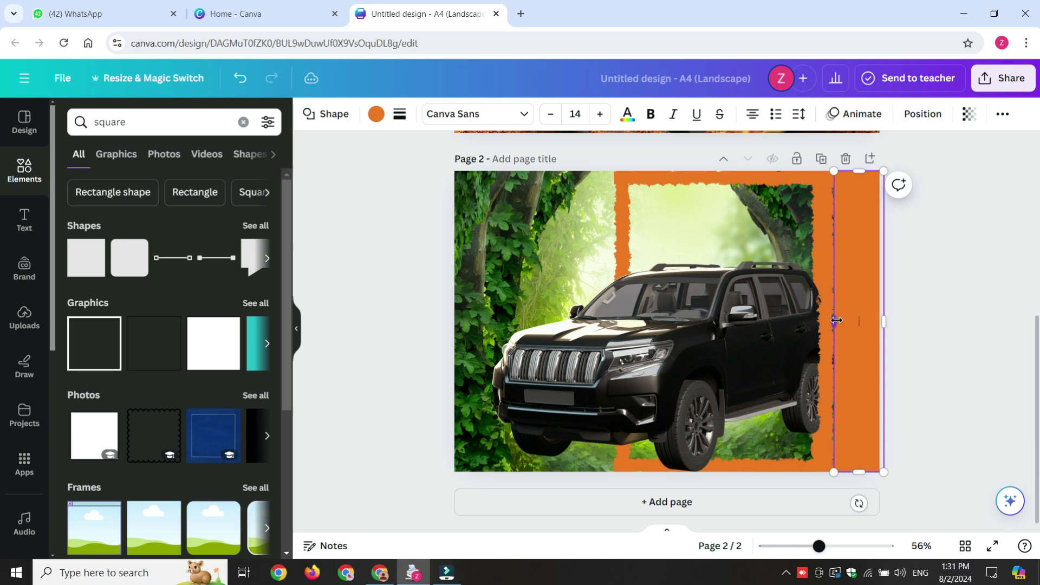
drag(832, 323, 827, 321)
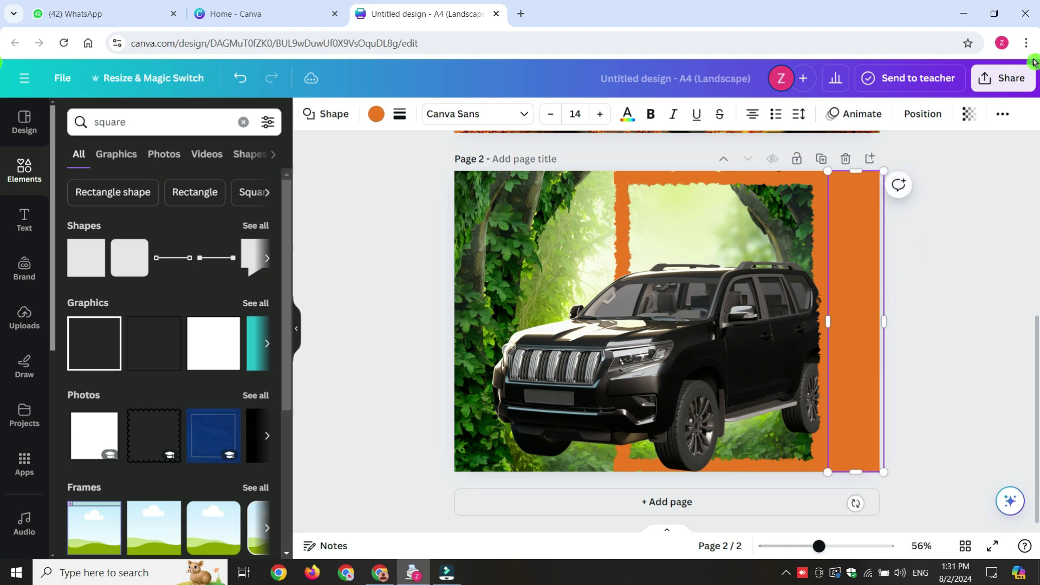
Set the orange strip's transparency to 54 and duplicate the page.
click(970, 118)
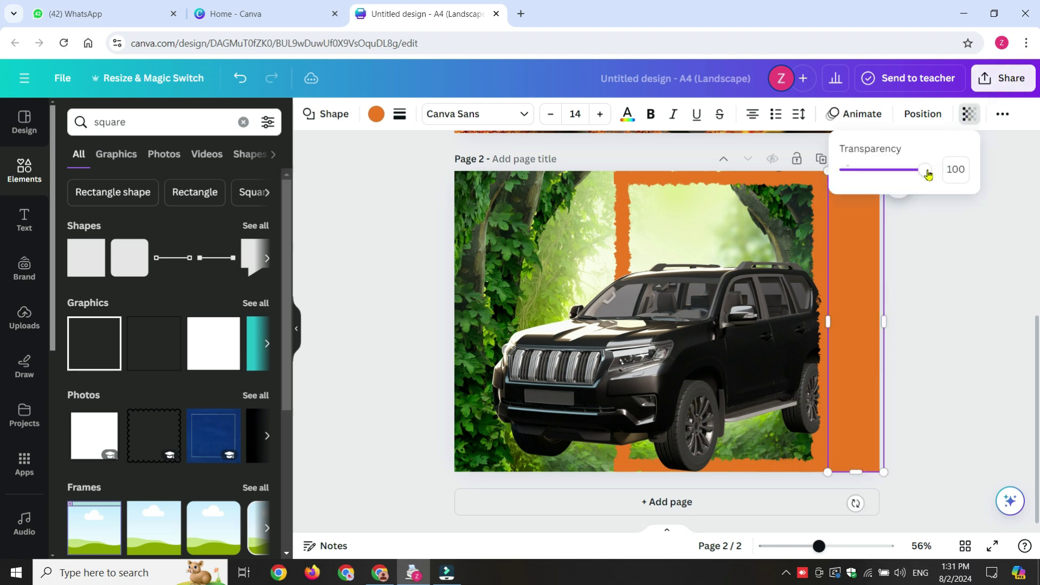
drag(906, 177, 891, 177)
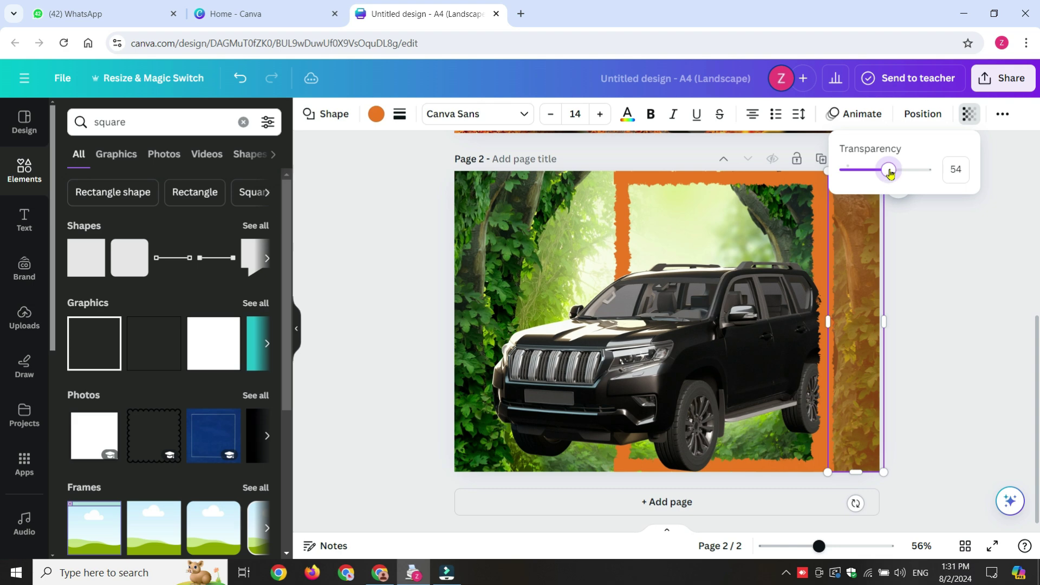
click(992, 413)
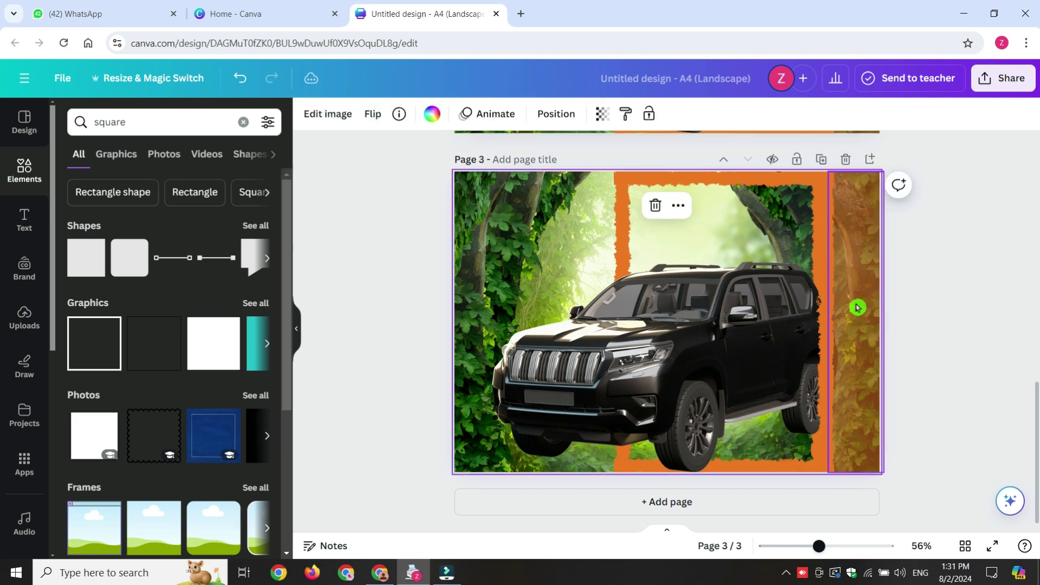
Duplicate the translucent orange strip on page 3 and fit the copy over the whole area left of the torn frame.
click(856, 307)
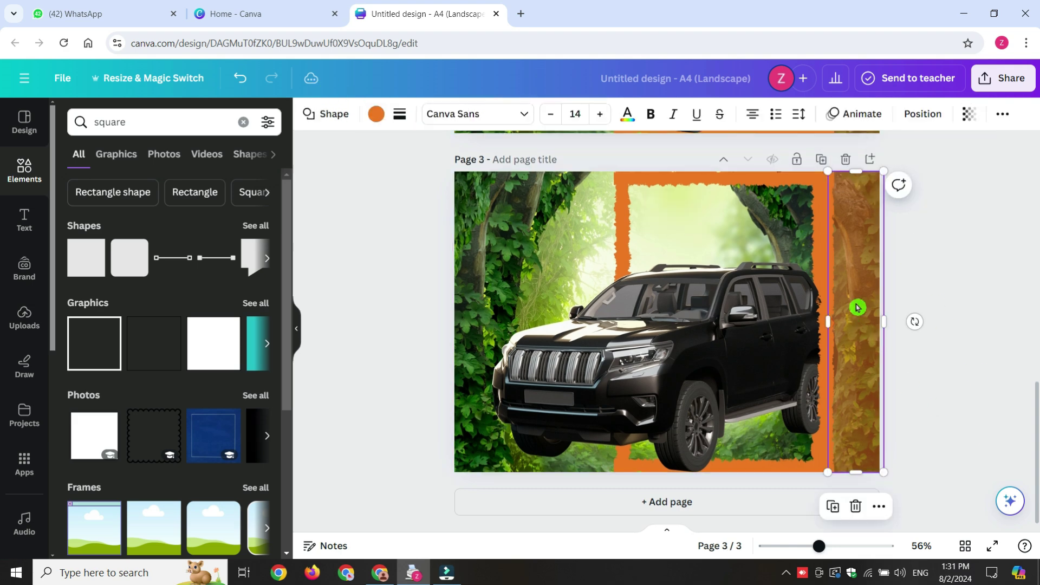
click(838, 506)
drag(859, 362, 619, 321)
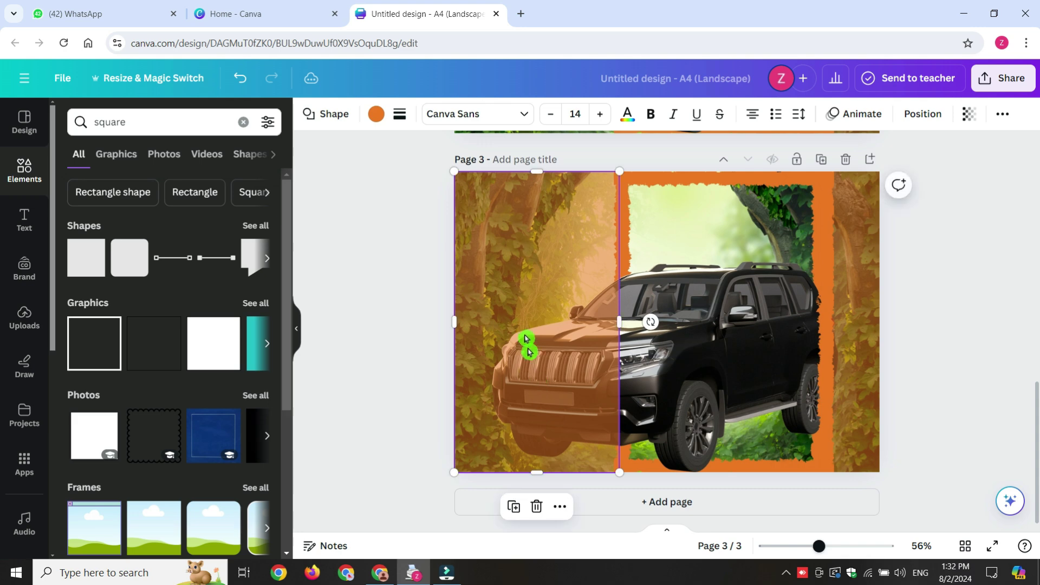
Bring the black SUV on page 3 to the front, above the orange overlays.
click(715, 350)
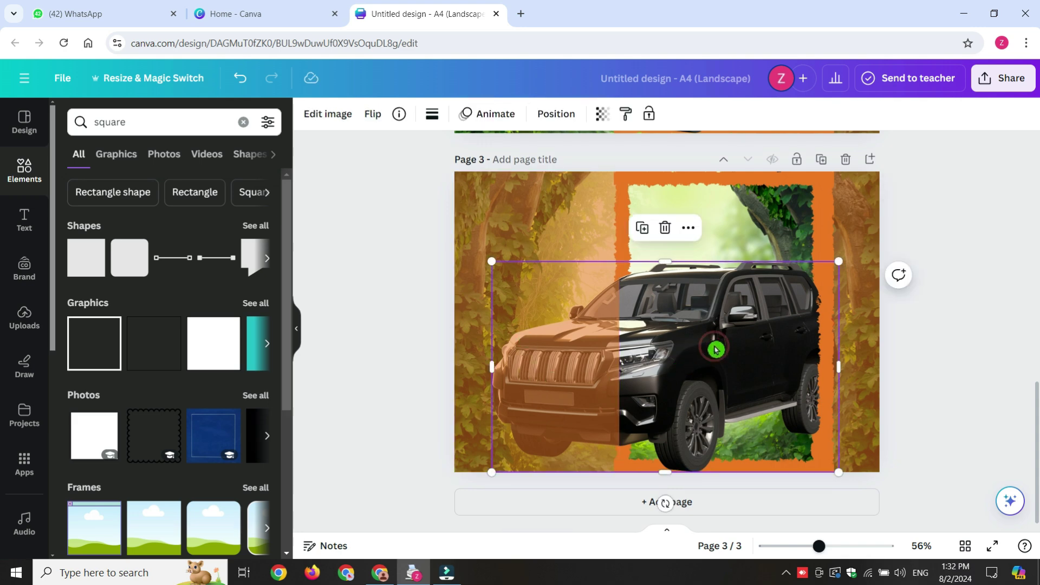
right_click(715, 351)
mouse_move(761, 299)
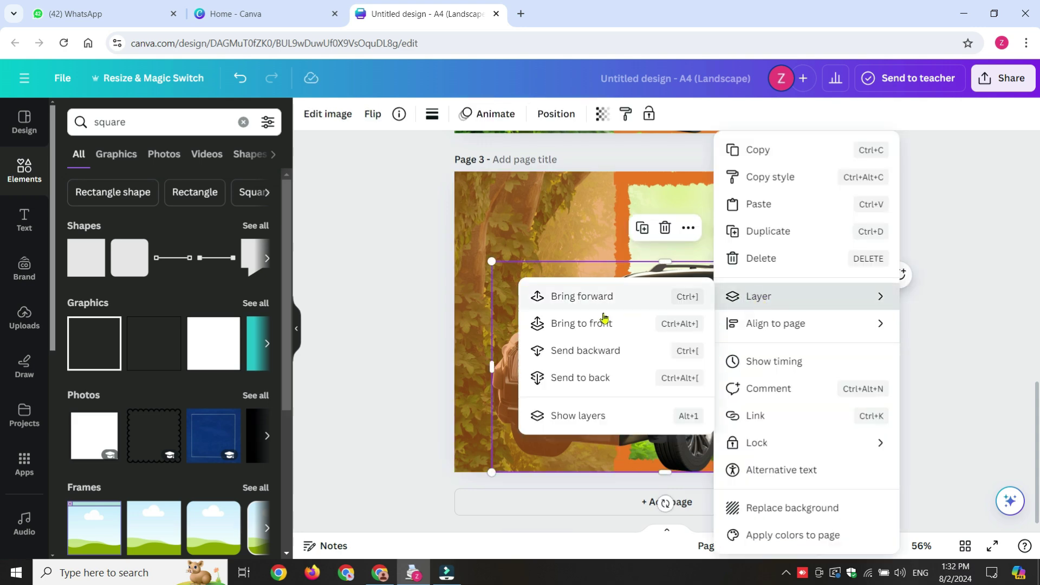
click(584, 325)
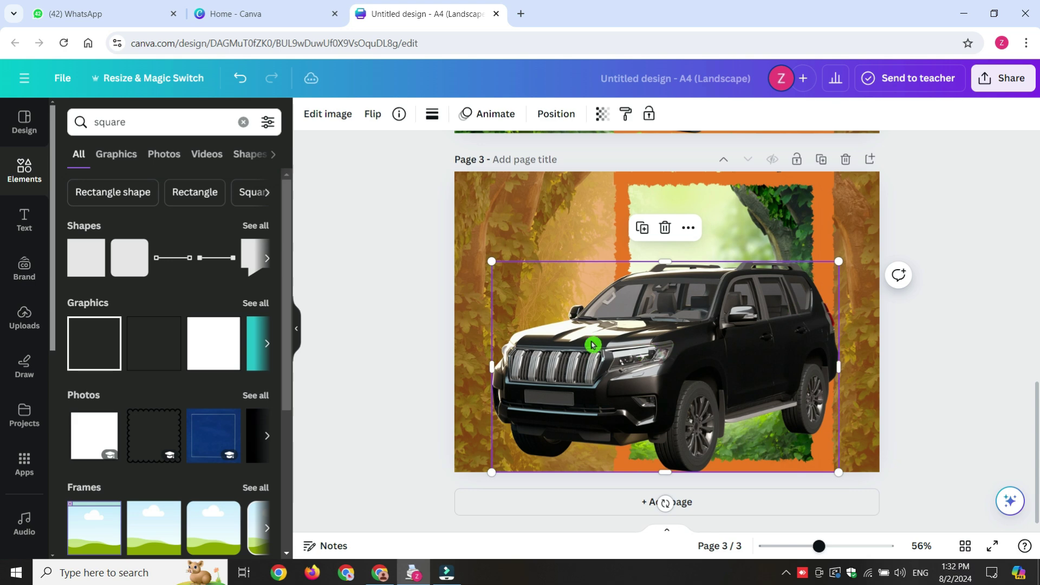
Bring the cropped right-hand strip of the torn frame to the front, over the SUV's rear.
click(824, 238)
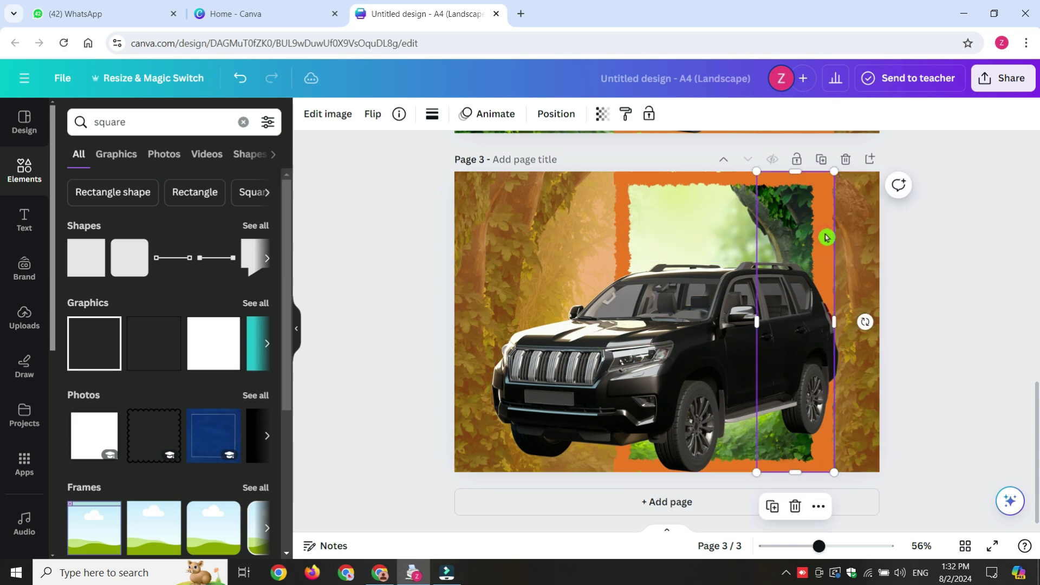
right_click(825, 237)
mouse_move(867, 295)
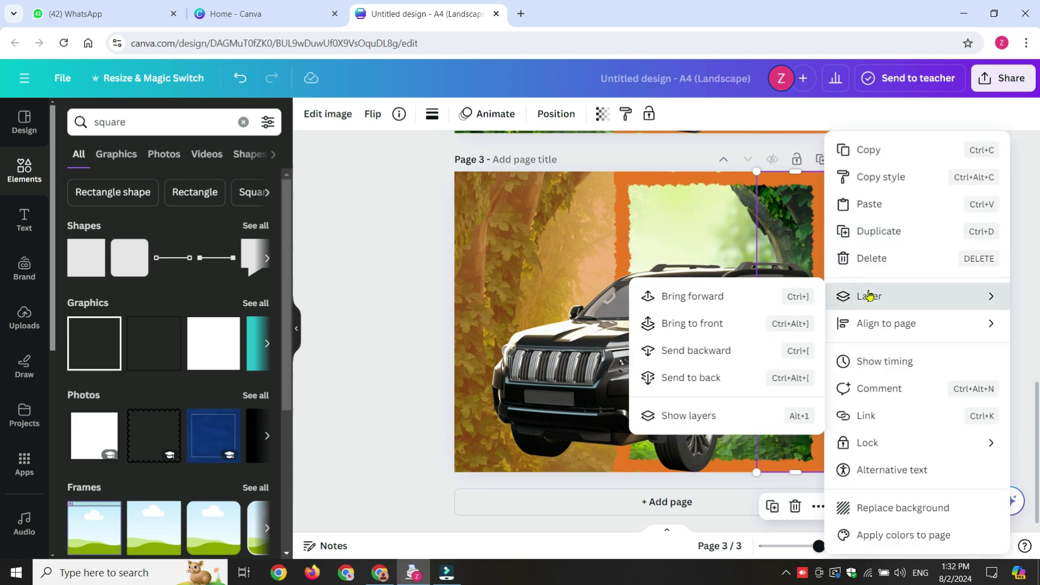
click(683, 320)
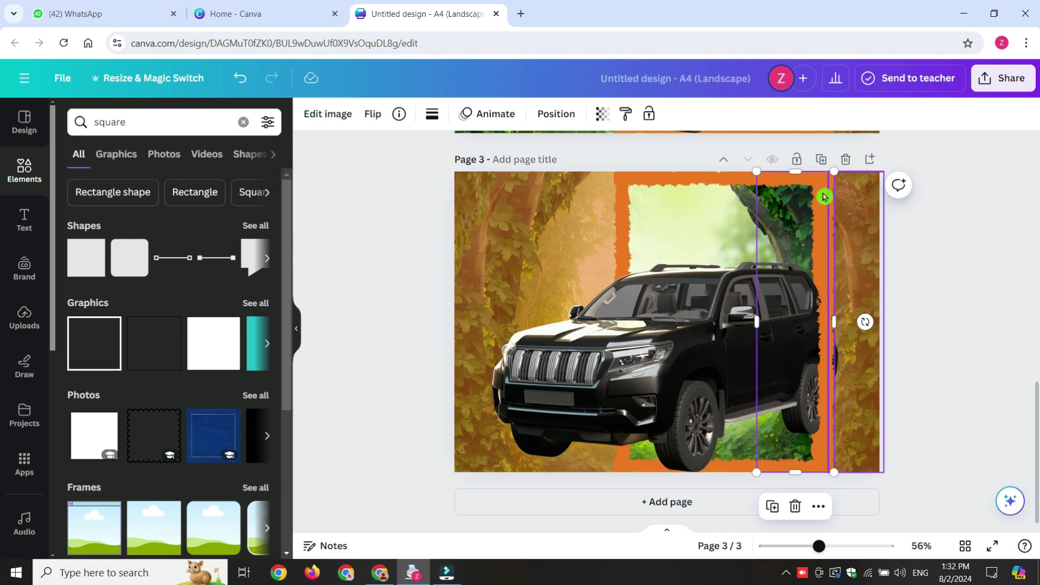
click(991, 358)
click(857, 372)
click(840, 365)
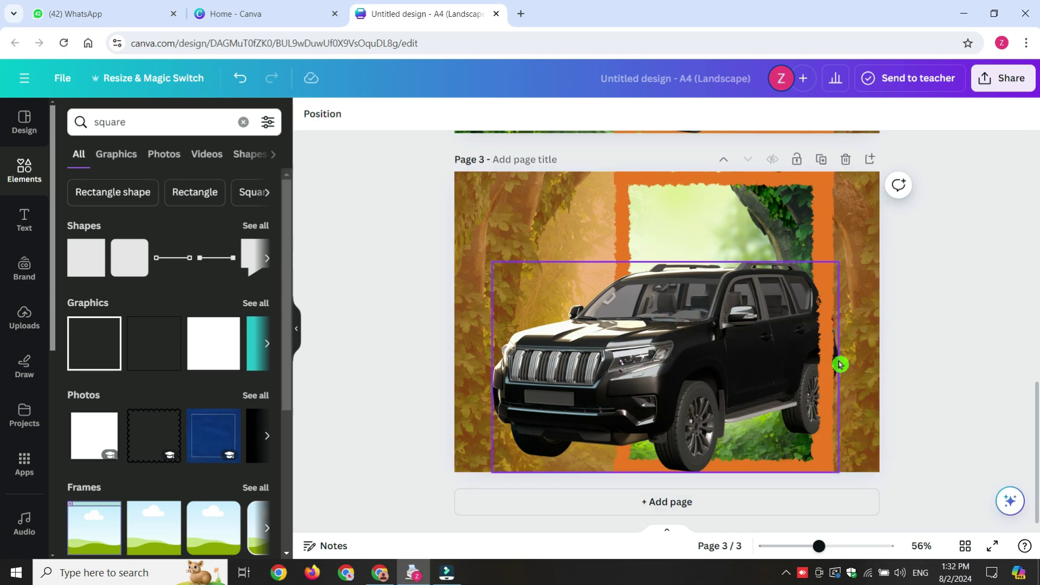
Crop the black SUV's rear edge where it sticks out past the torn frame, and shift the SUV slightly to the right.
drag(838, 367, 828, 364)
click(974, 420)
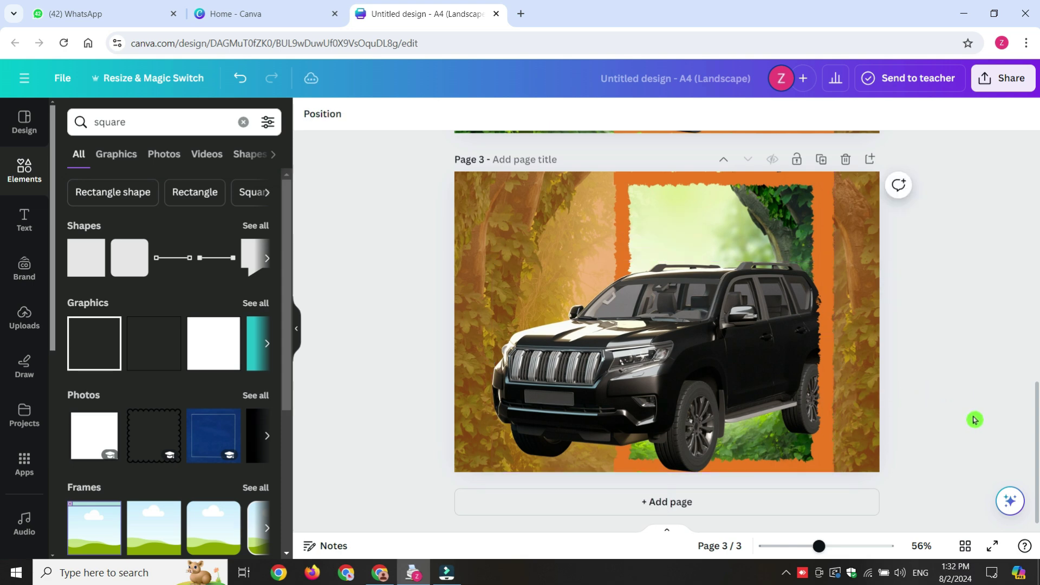
mouse_move(733, 352)
mouse_down()
mouse_move(721, 356)
mouse_move(744, 351)
mouse_up()
click(994, 458)
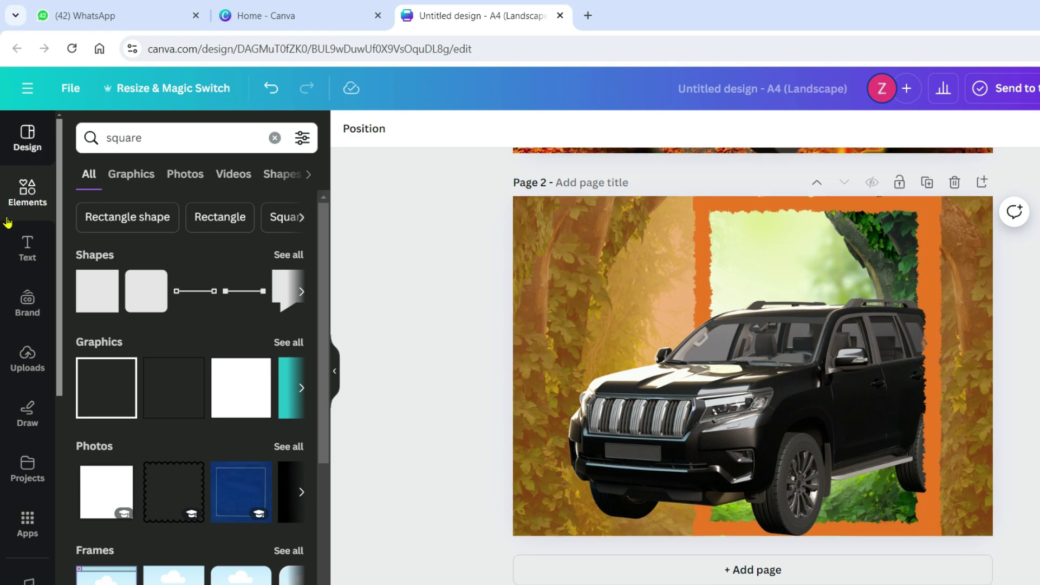
Search the elements library for "forest background" and show all matching graphics.
click(25, 189)
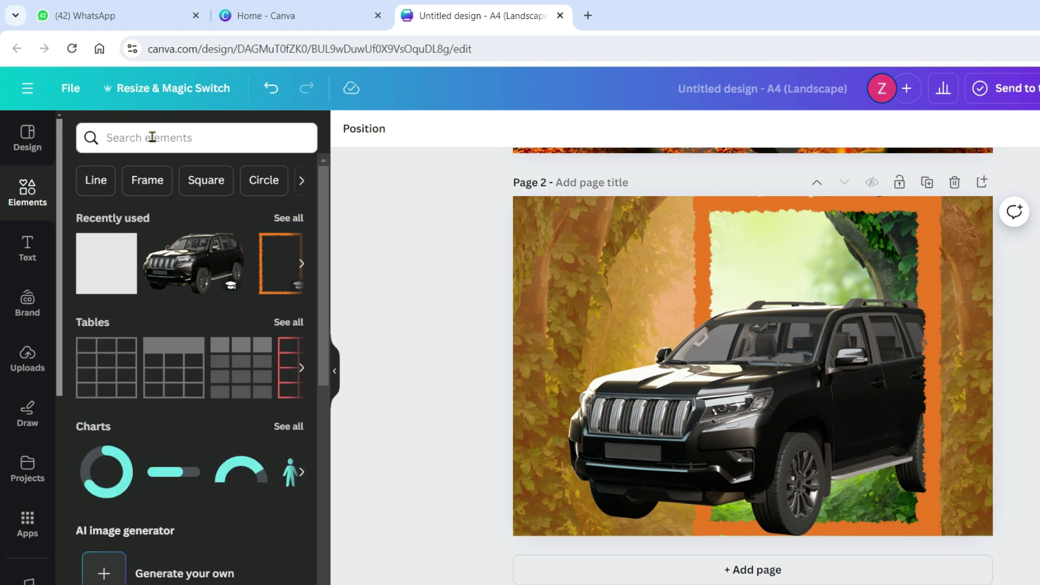
click(152, 137)
text(forest)
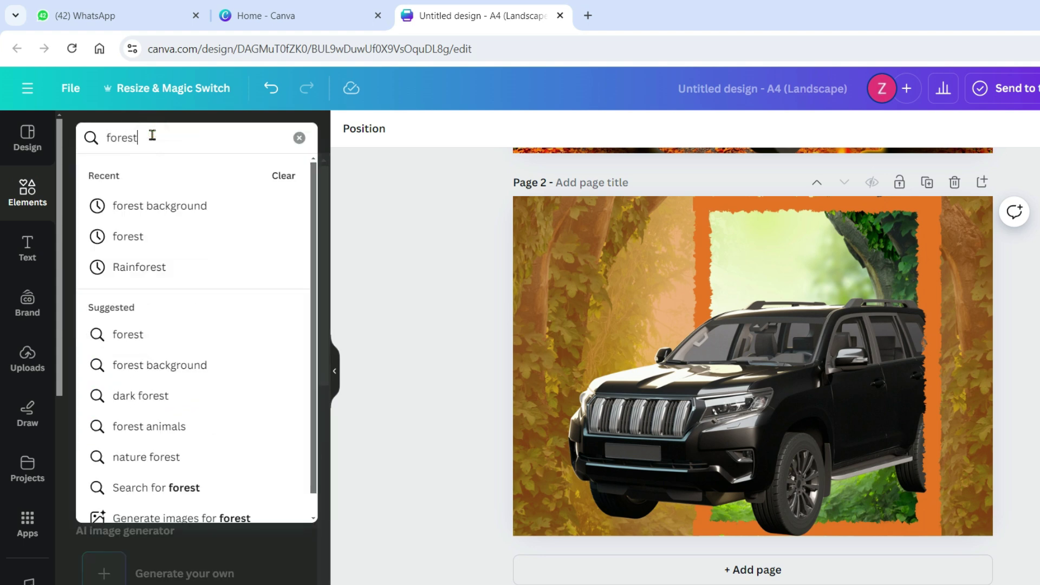
click(144, 207)
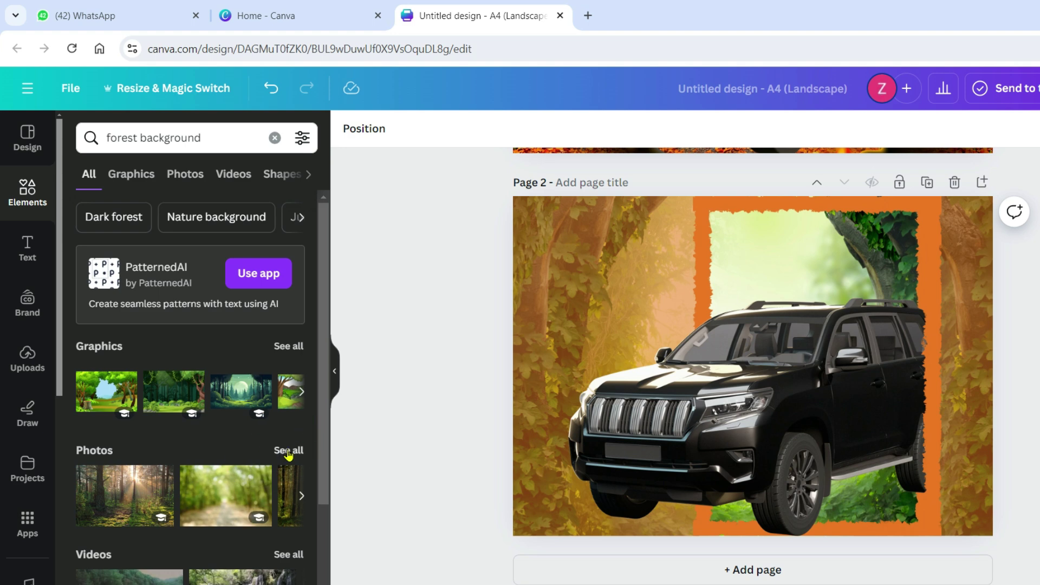
click(291, 350)
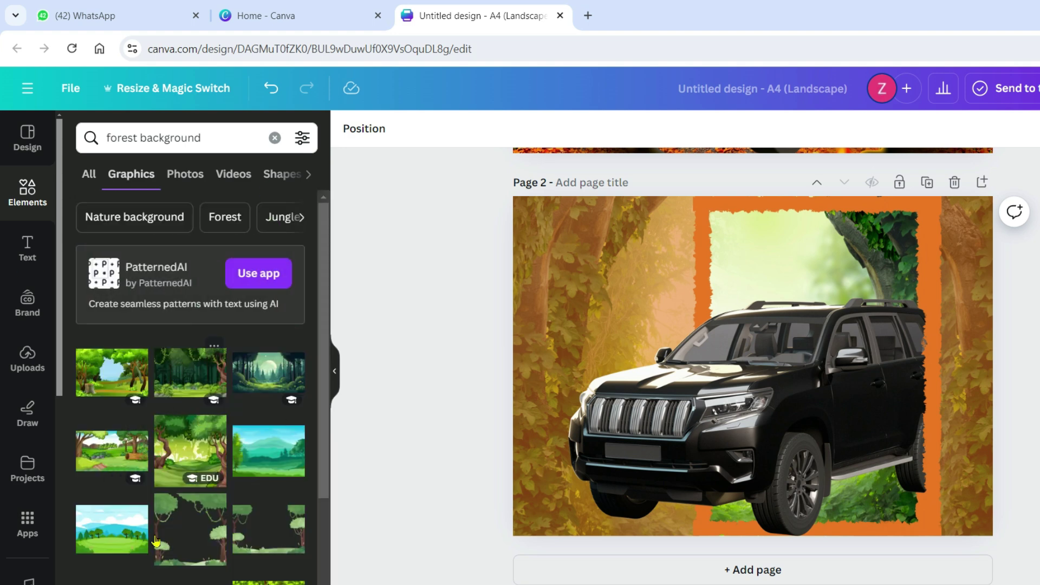
Add the dark forest graphic with hanging vines to page 2 and make it the page background.
click(188, 360)
right_click(729, 356)
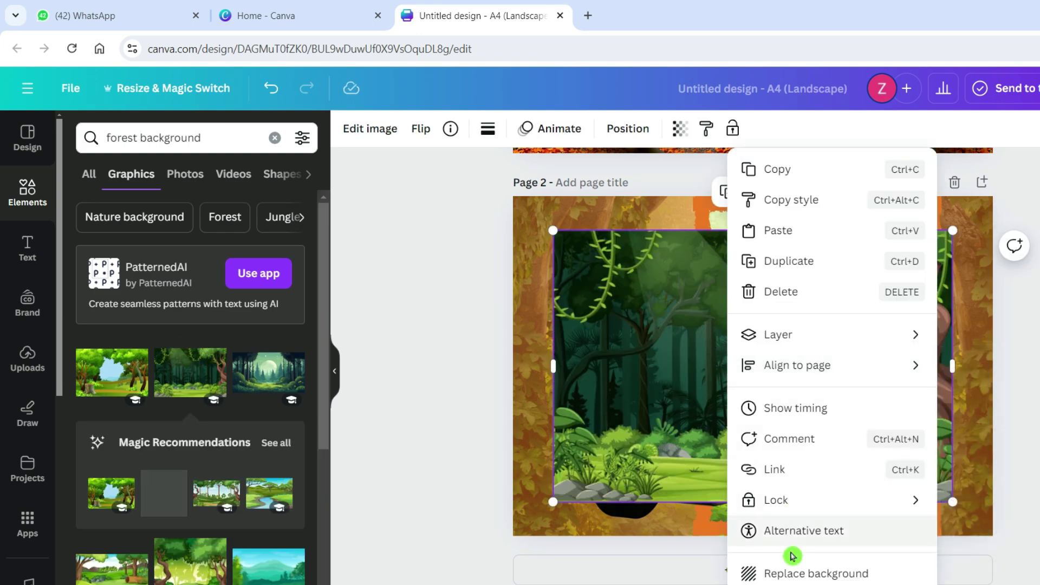
click(845, 574)
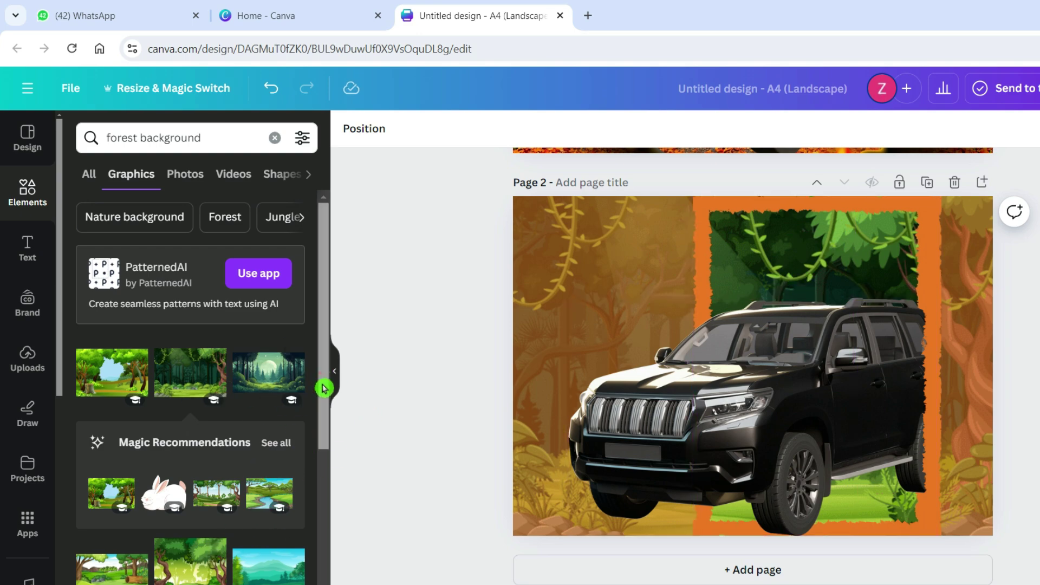
Add the forest graphic with bright green leaves and a curved branch to page 2 and replace the background with it.
drag(325, 385, 325, 531)
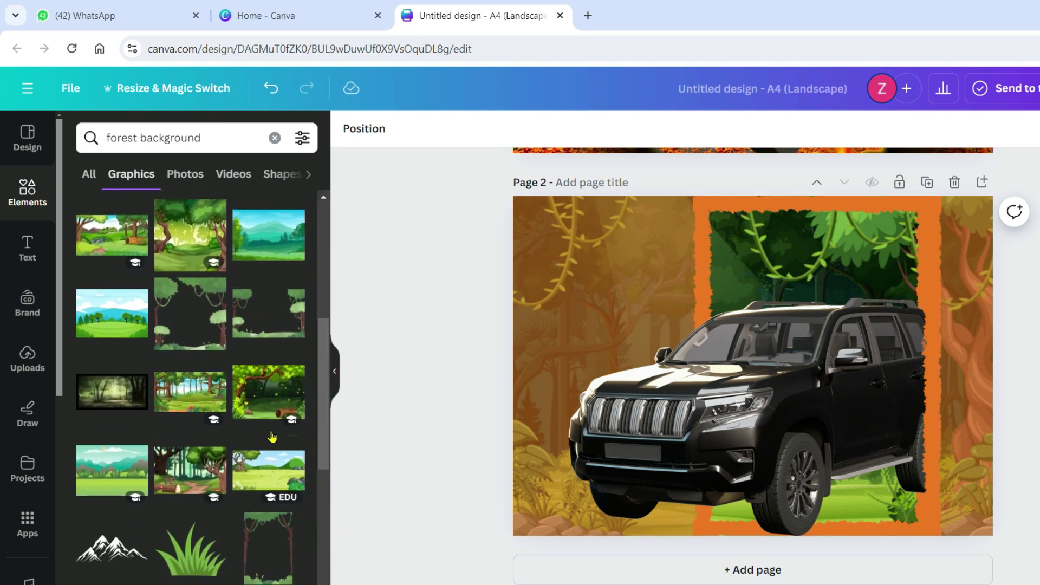
click(271, 389)
right_click(756, 331)
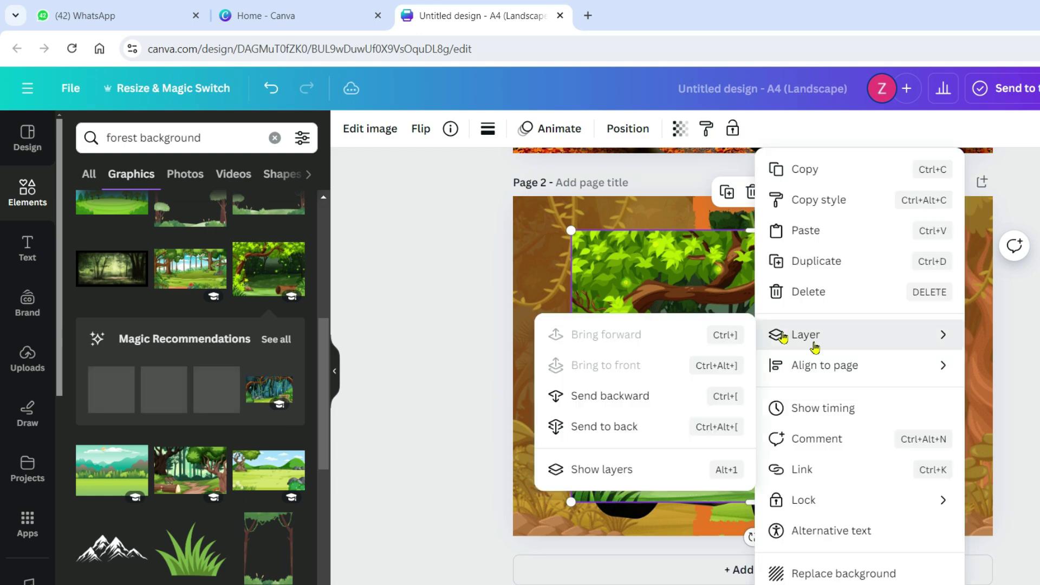
click(866, 573)
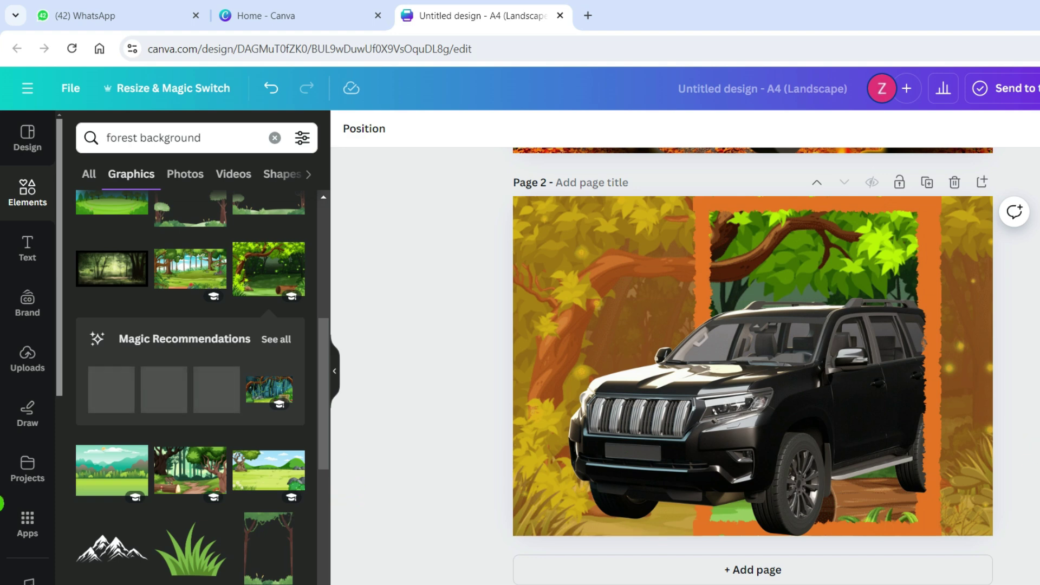
key(Page_Up)
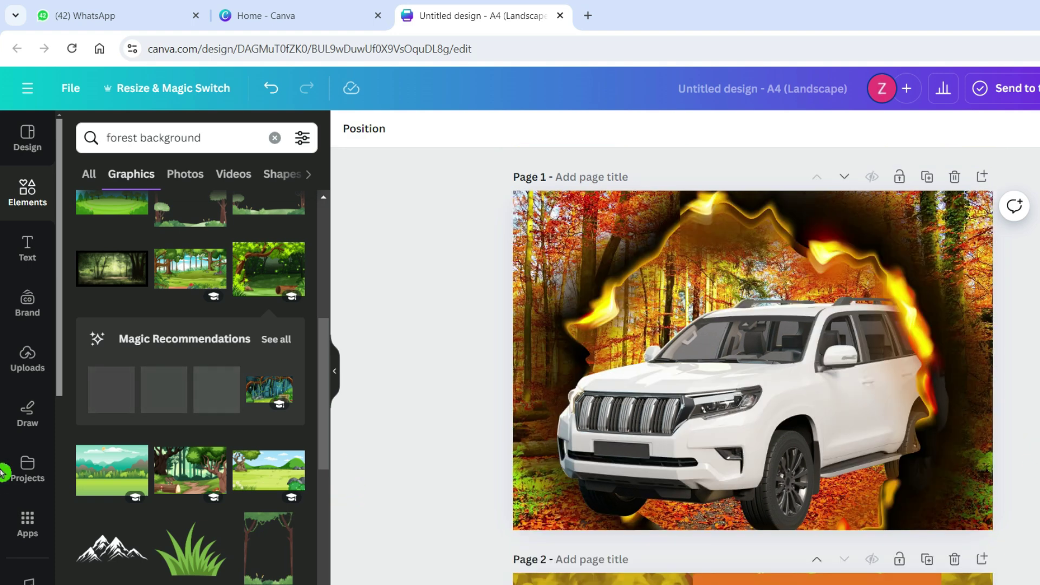